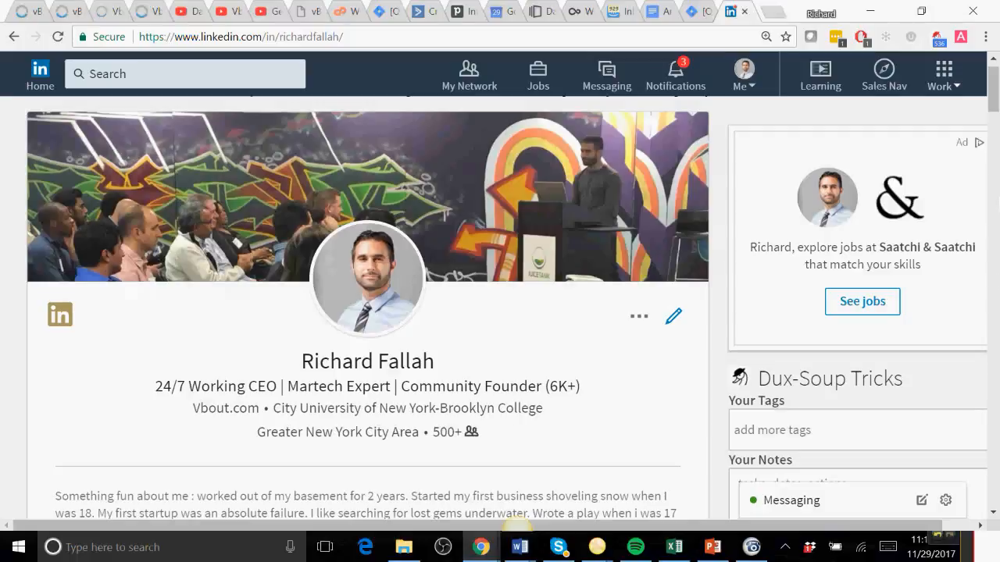
Switch from the LinkedIn profile to the Vbout App window and bring up the Landing Page 23 editor
{"action": "mouse_move", "coordinate": [996, 87]}
{"action": "left_mouse_down"}
{"action": "mouse_move", "coordinate": [996, 149]}
{"action": "mouse_move", "coordinate": [995, 88]}
{"action": "left_mouse_up"}
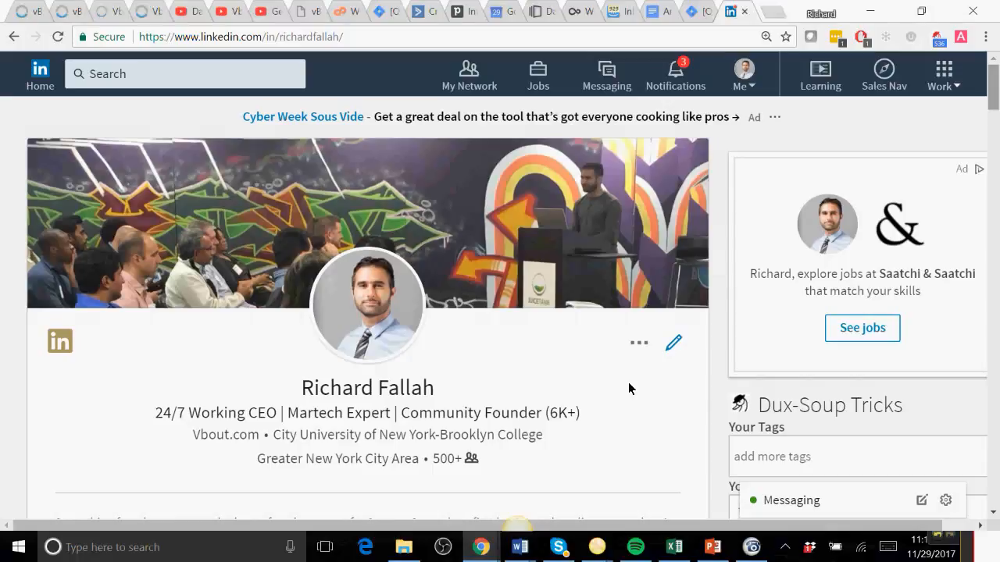
{"action": "left_click", "coordinate": [486, 554]}
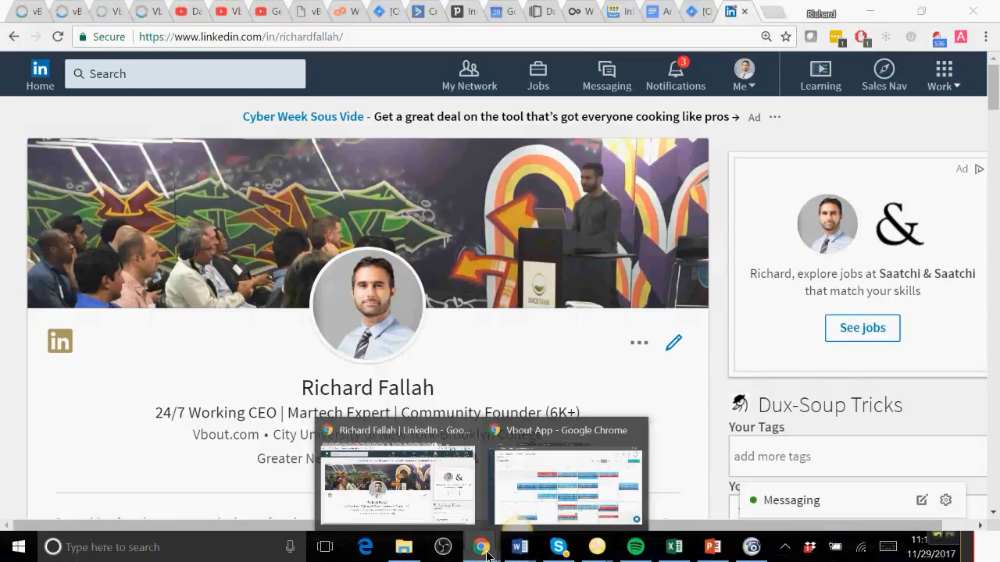
{"action": "left_click", "coordinate": [578, 481]}
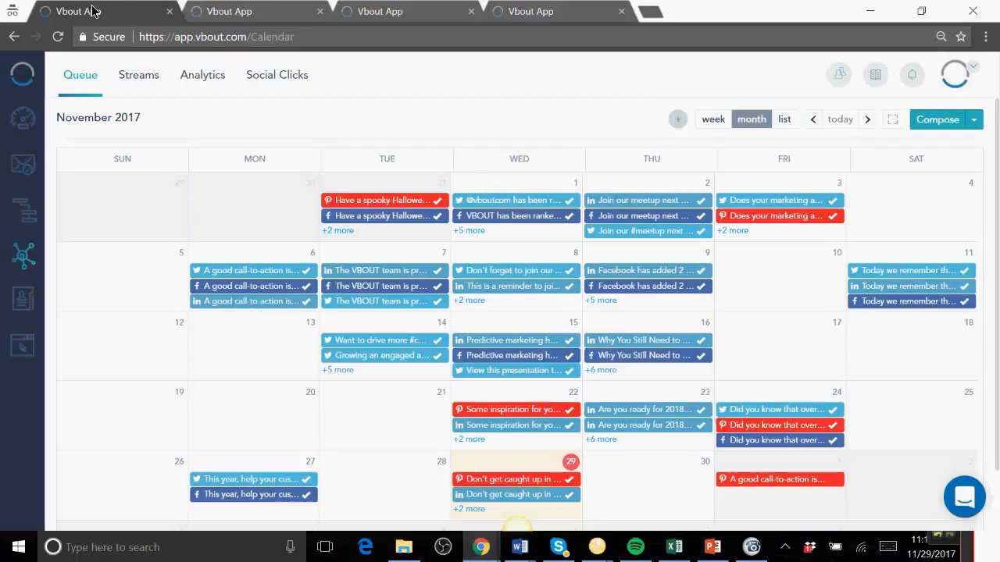
{"action": "left_click", "coordinate": [213, 13]}
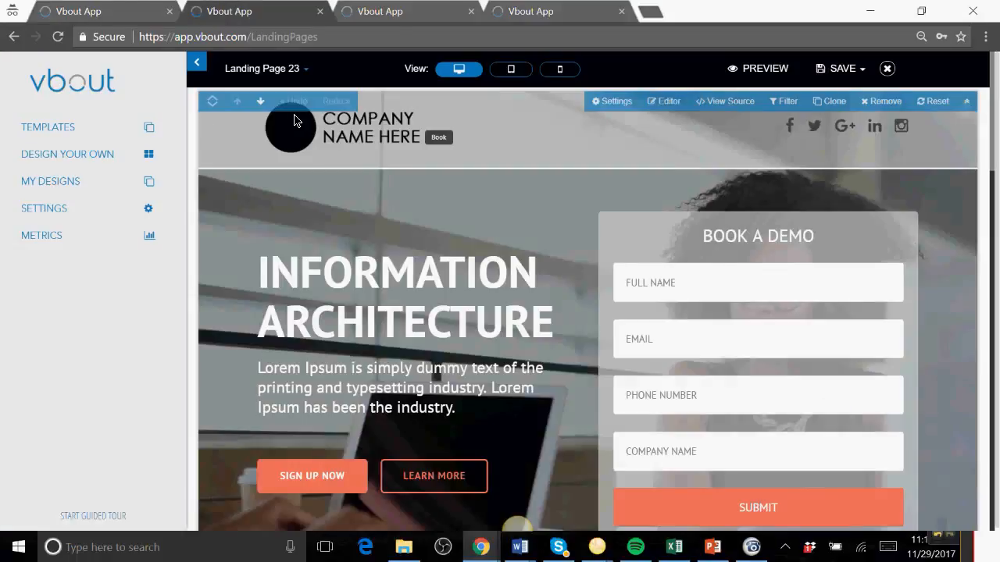
Review Landing Page 23 from the hero form through the testimonials, pricing plans and product section to the footer
{"action": "key", "text": "ctrl+minus"}
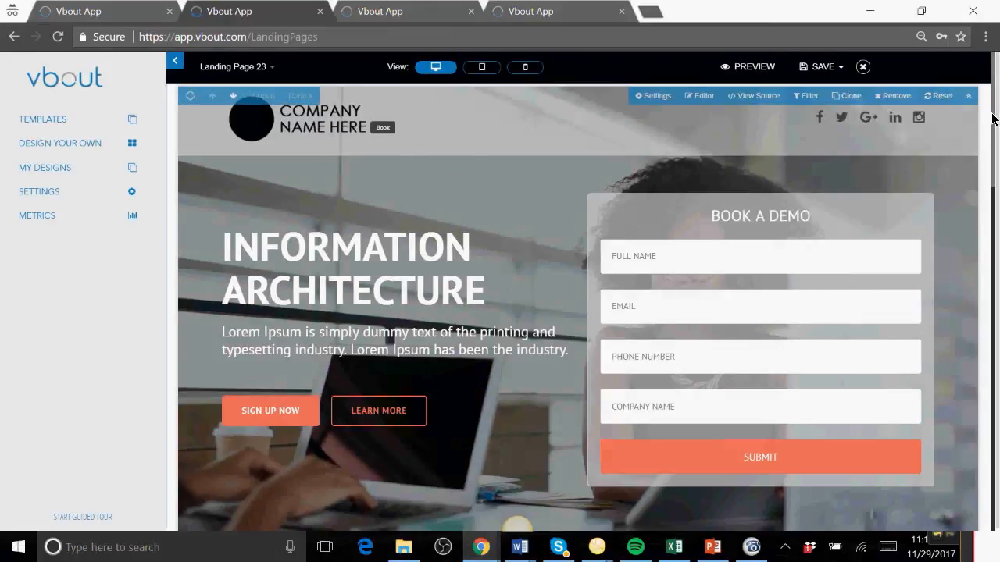
{"action": "scroll", "coordinate": [976, 153], "scroll_direction": "down", "scroll_amount": 2}
{"action": "scroll", "coordinate": [987, 157], "scroll_direction": "down", "scroll_amount": 3}
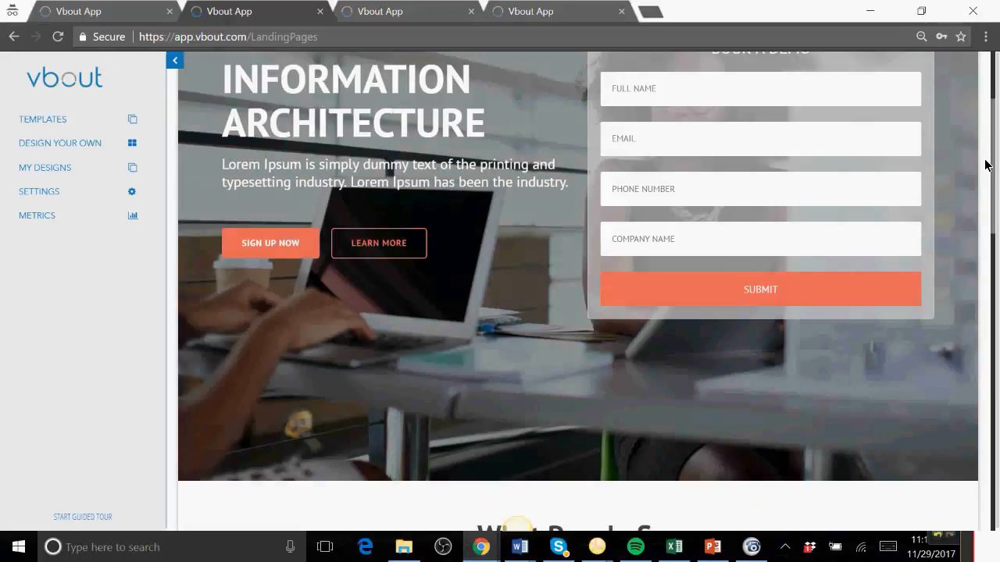
{"action": "scroll", "coordinate": [987, 199], "scroll_direction": "down", "scroll_amount": 6}
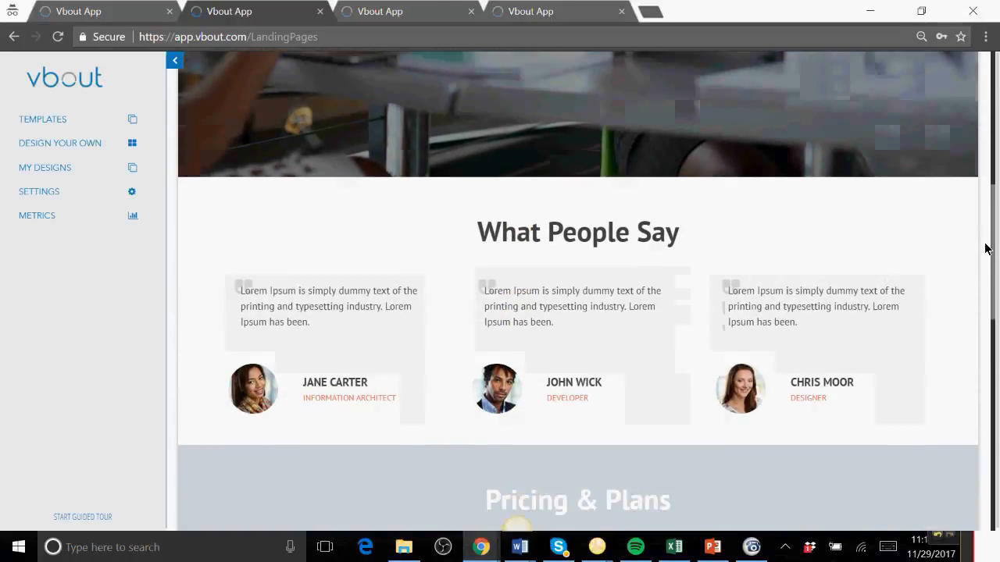
{"action": "scroll", "coordinate": [969, 351], "scroll_direction": "down", "scroll_amount": 8}
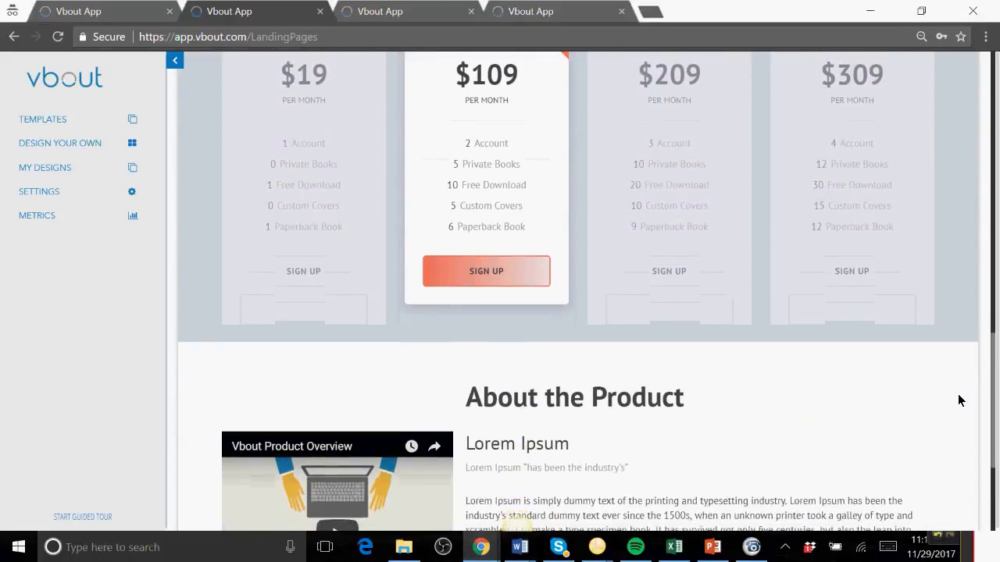
{"action": "scroll", "coordinate": [963, 453], "scroll_direction": "down", "scroll_amount": 1}
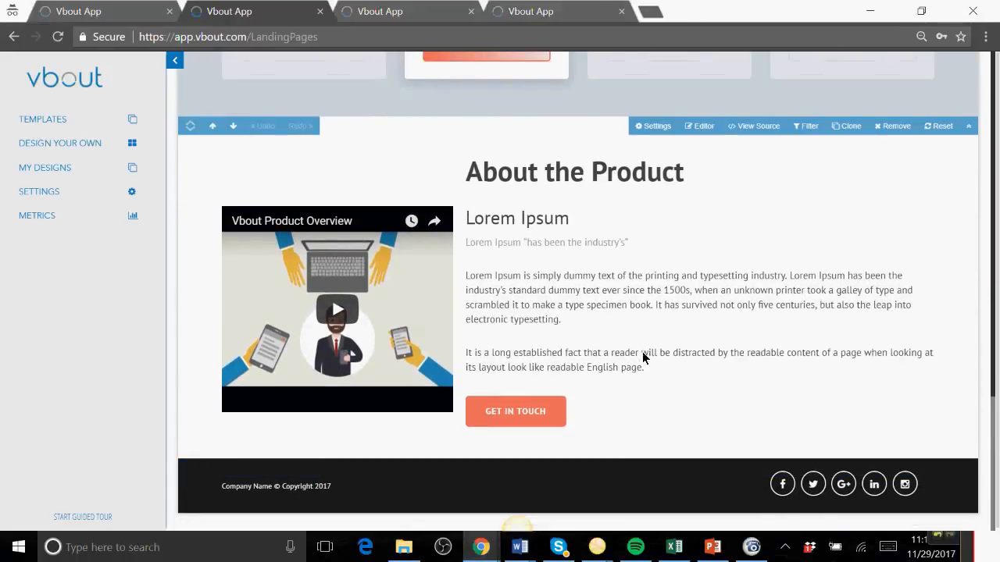
{"action": "scroll", "coordinate": [642, 352], "scroll_direction": "up", "scroll_amount": 15}
{"action": "scroll", "coordinate": [640, 348], "scroll_direction": "up", "scroll_amount": 1}
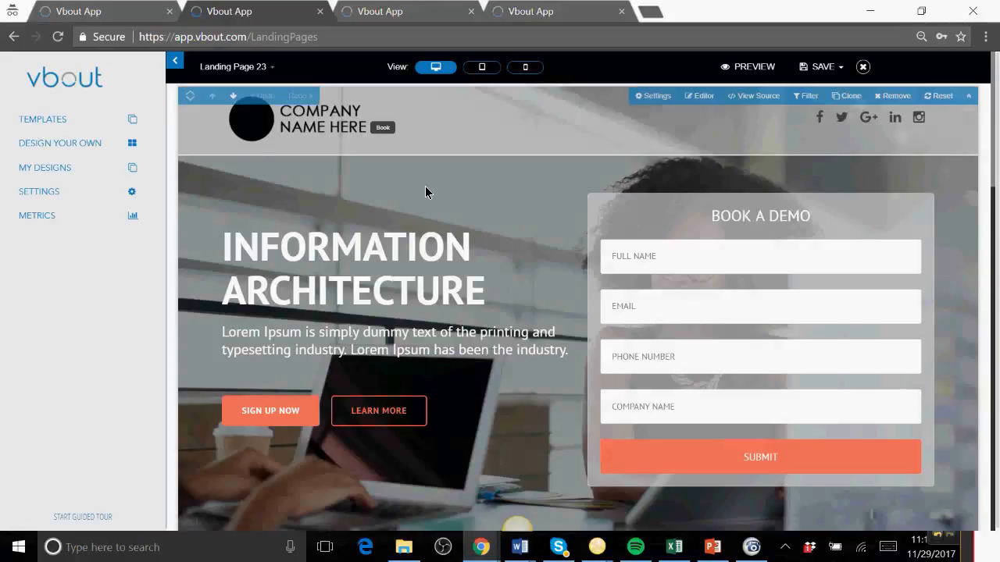
Select the hero headline, the intro paragraph and the testimonial quotes in turn to view their style settings
{"action": "left_click", "coordinate": [430, 245]}
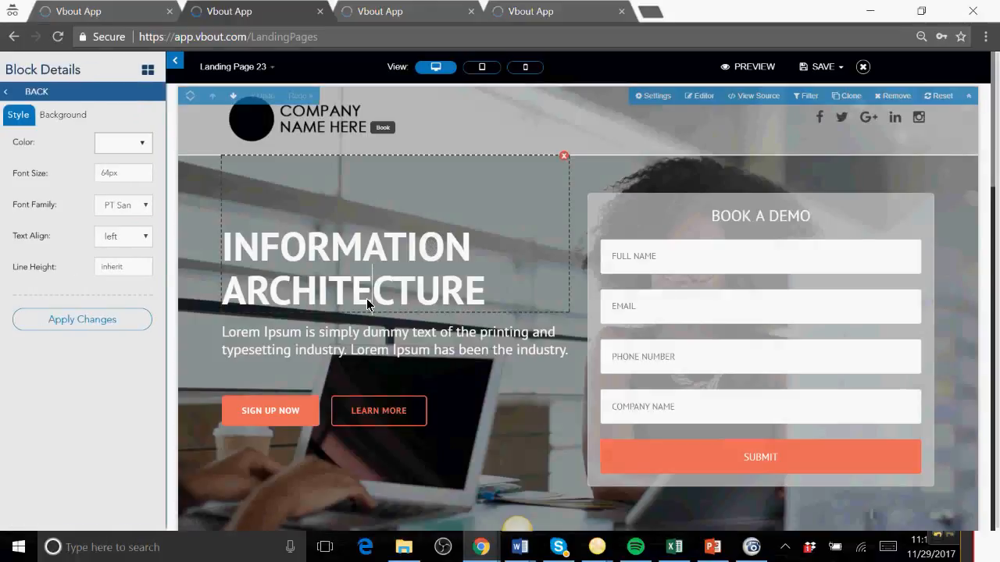
{"action": "left_click", "coordinate": [382, 340]}
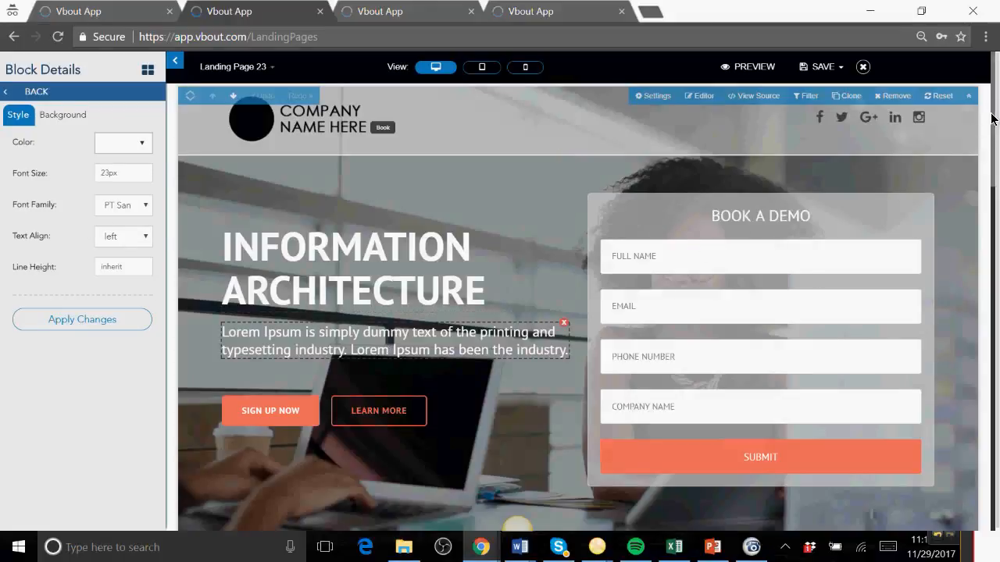
{"action": "scroll", "coordinate": [963, 223], "scroll_direction": "down", "scroll_amount": 7}
{"action": "left_click", "coordinate": [761, 316]}
{"action": "left_click", "coordinate": [571, 332]}
View the style and image options of the middle testimonial's portrait, including the file manager for choosing a picture
{"action": "left_click", "coordinate": [500, 404]}
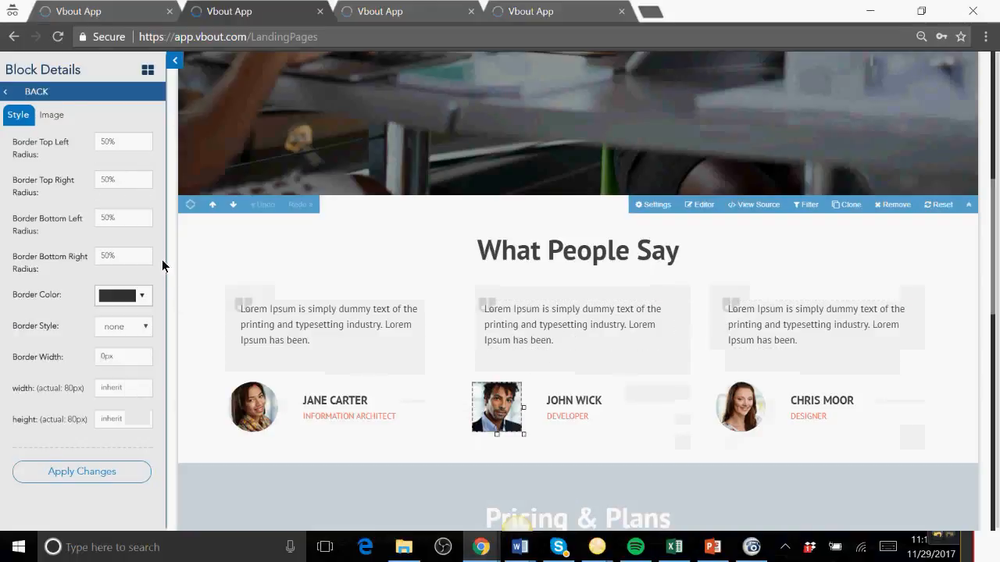
{"action": "left_click", "coordinate": [43, 115]}
{"action": "left_click", "coordinate": [43, 181]}
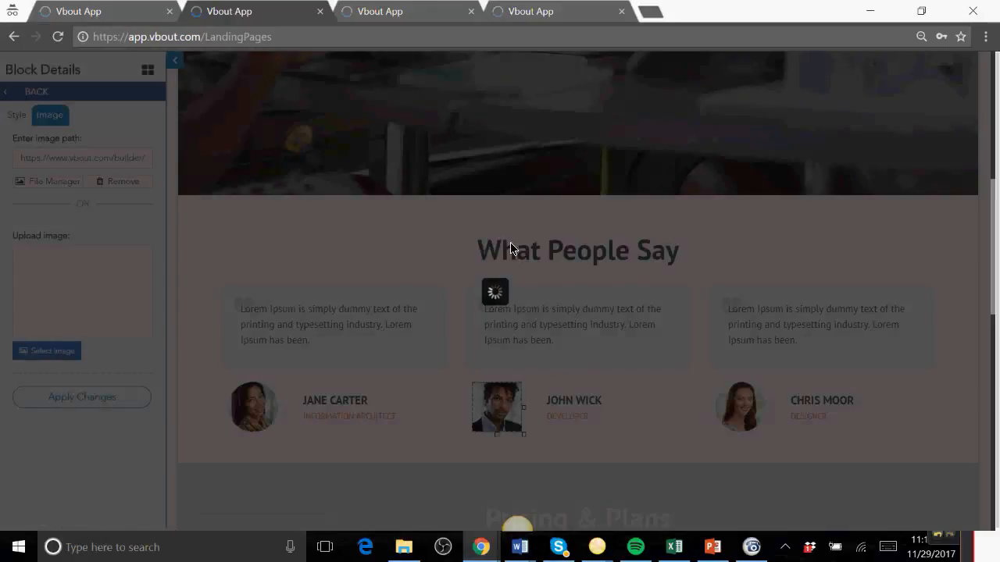
{"action": "scroll", "coordinate": [319, 78], "scroll_direction": "up", "scroll_amount": 5}
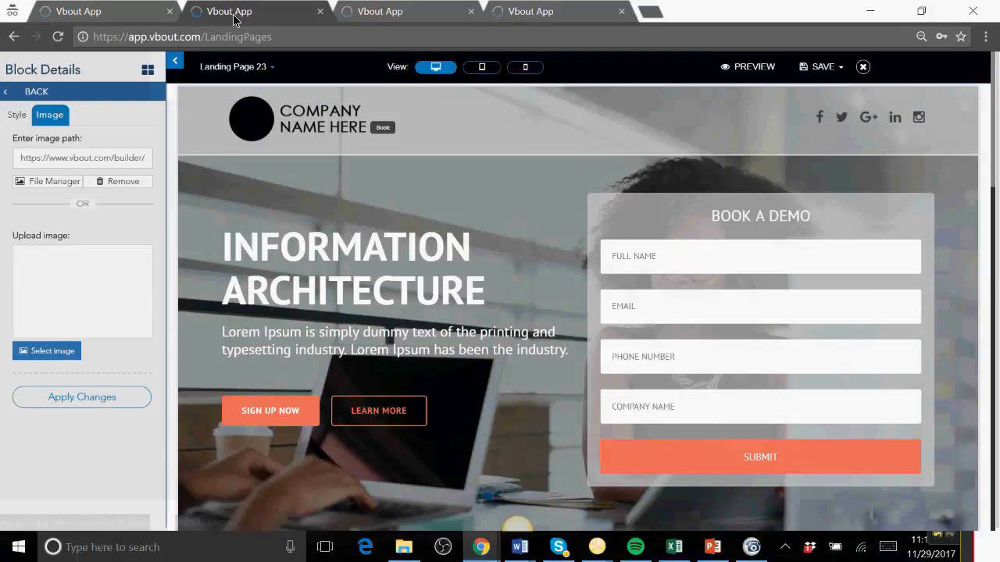
Open a new post in the social calendar and show the list of profiles it can be published to
{"action": "left_click", "coordinate": [120, 17]}
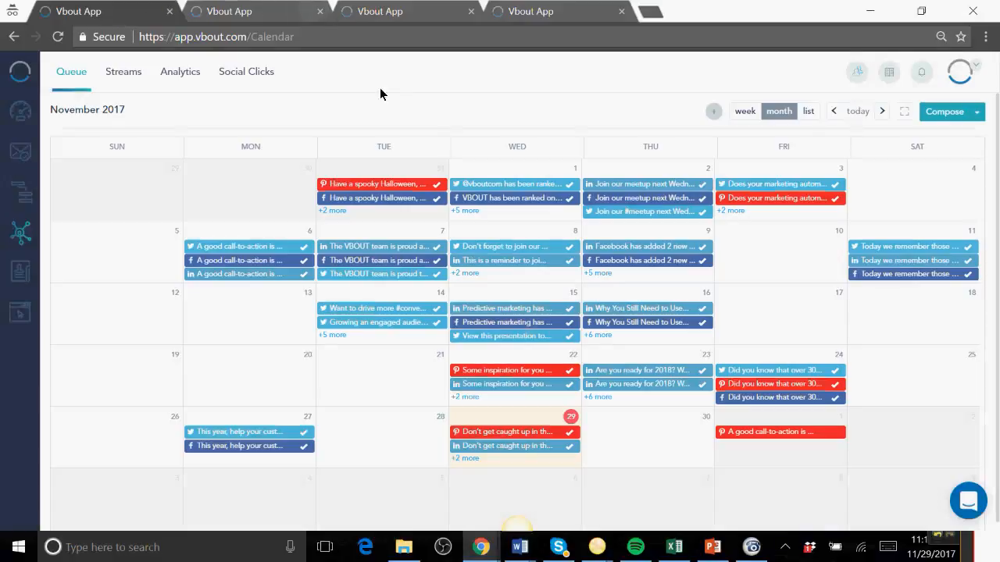
{"action": "left_click", "coordinate": [958, 115]}
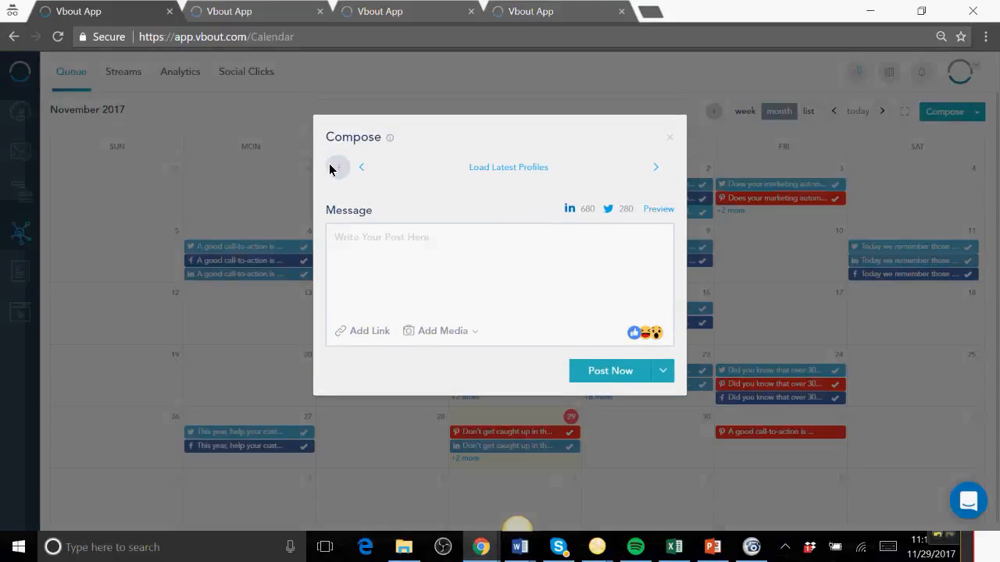
{"action": "left_click", "coordinate": [335, 167]}
{"action": "left_click_drag", "start_coordinate": [182, 191], "coordinate": [183, 163]}
{"action": "left_click", "coordinate": [529, 262]}
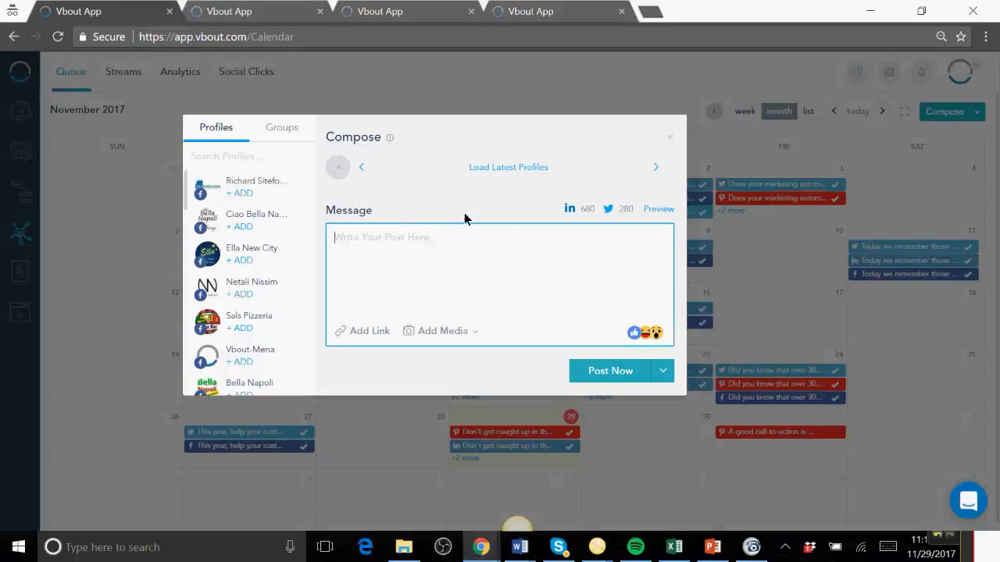
Go back to the landing page, highlight the intro paragraph and the headline, and review the sections below the hero
{"action": "left_click", "coordinate": [237, 17]}
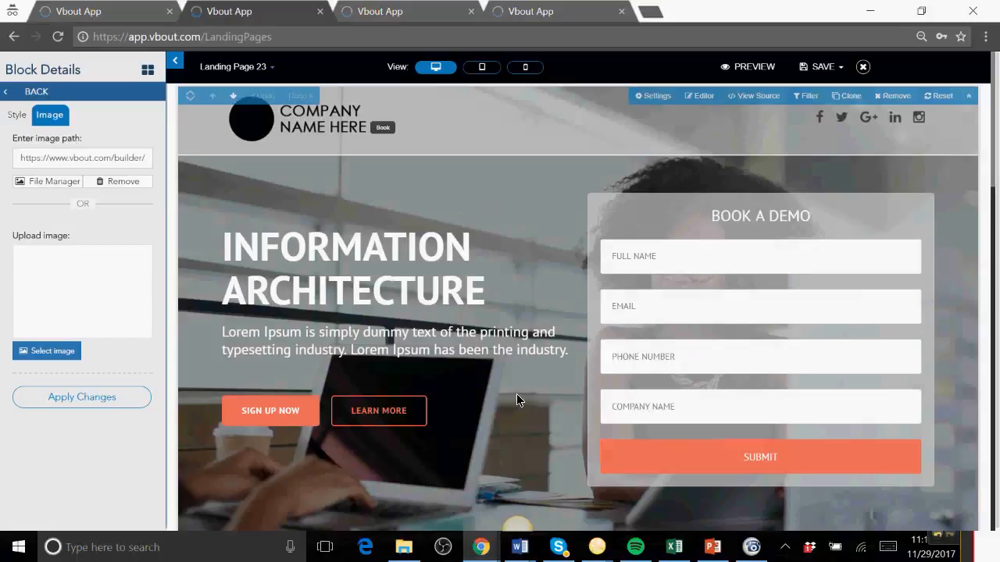
{"action": "left_click_drag", "start_coordinate": [565, 357], "coordinate": [216, 333]}
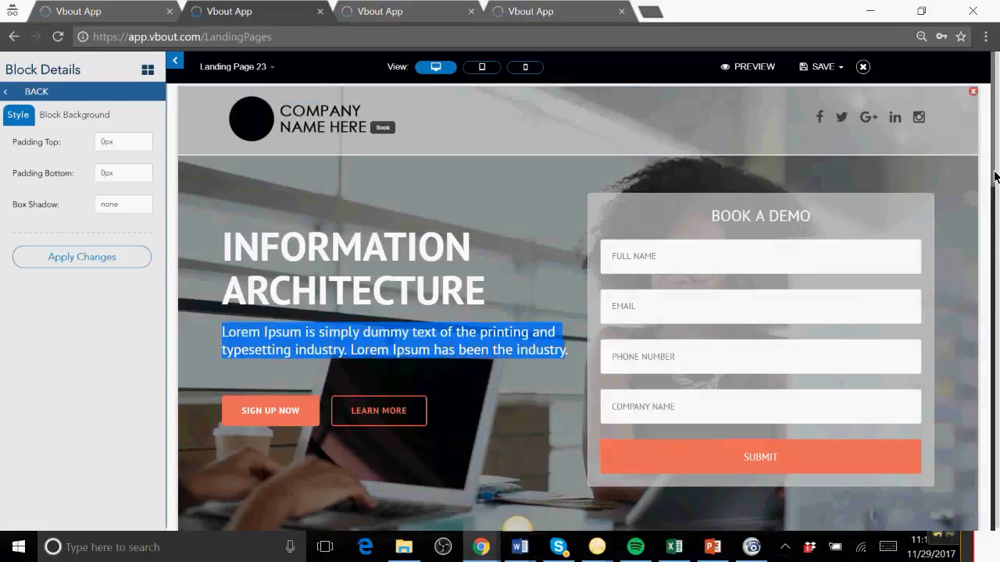
{"action": "scroll", "coordinate": [995, 195], "scroll_direction": "down", "scroll_amount": 1}
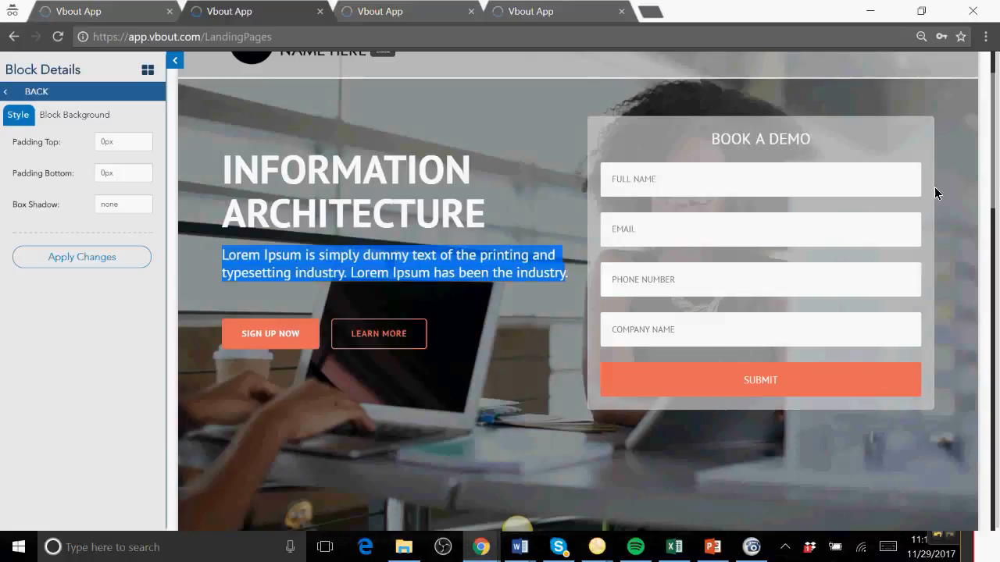
{"action": "scroll", "coordinate": [994, 175], "scroll_direction": "down", "scroll_amount": 1}
{"action": "scroll", "coordinate": [994, 175], "scroll_direction": "down", "scroll_amount": 10}
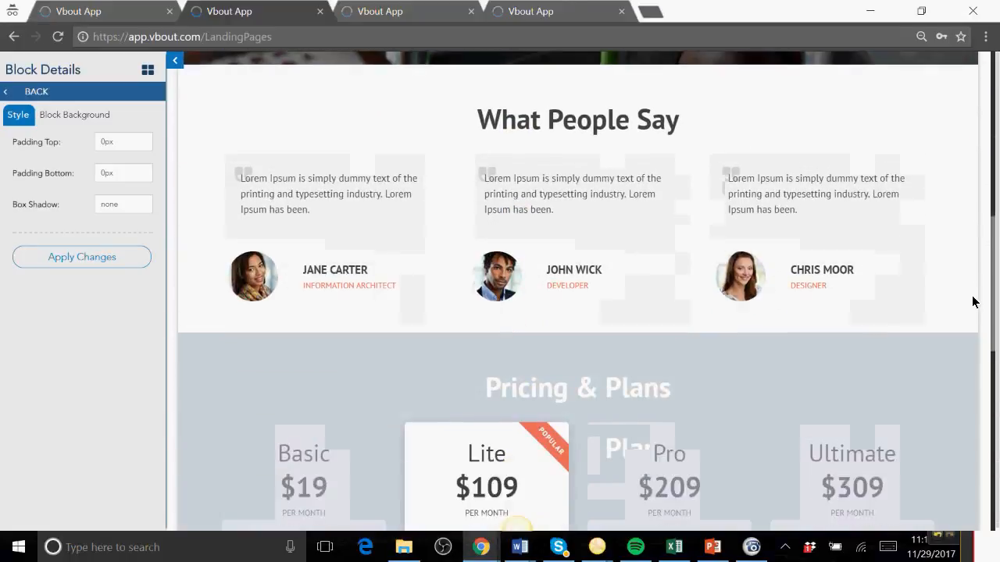
{"action": "scroll", "coordinate": [967, 346], "scroll_direction": "down", "scroll_amount": 5}
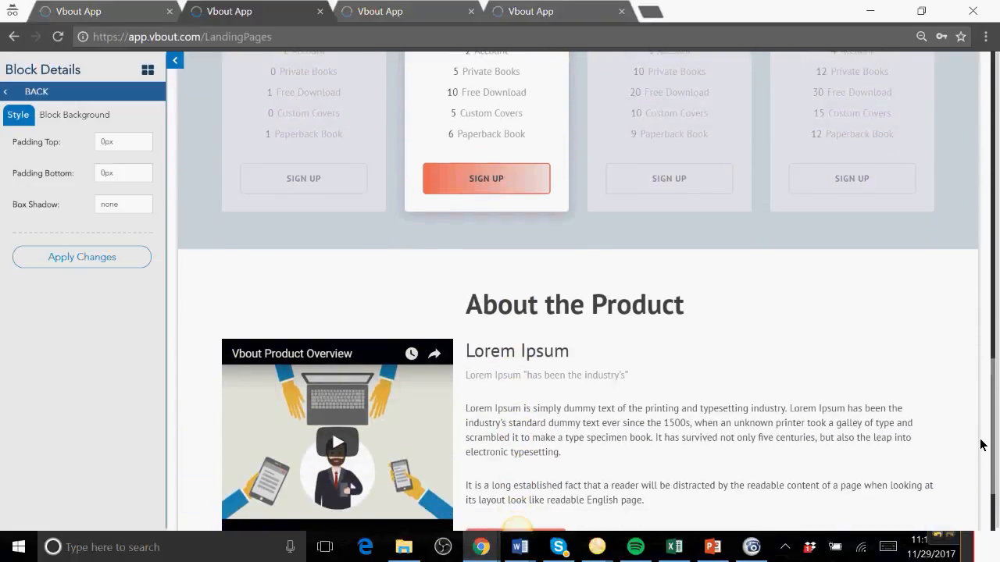
{"action": "scroll", "coordinate": [983, 446], "scroll_direction": "up", "scroll_amount": 15}
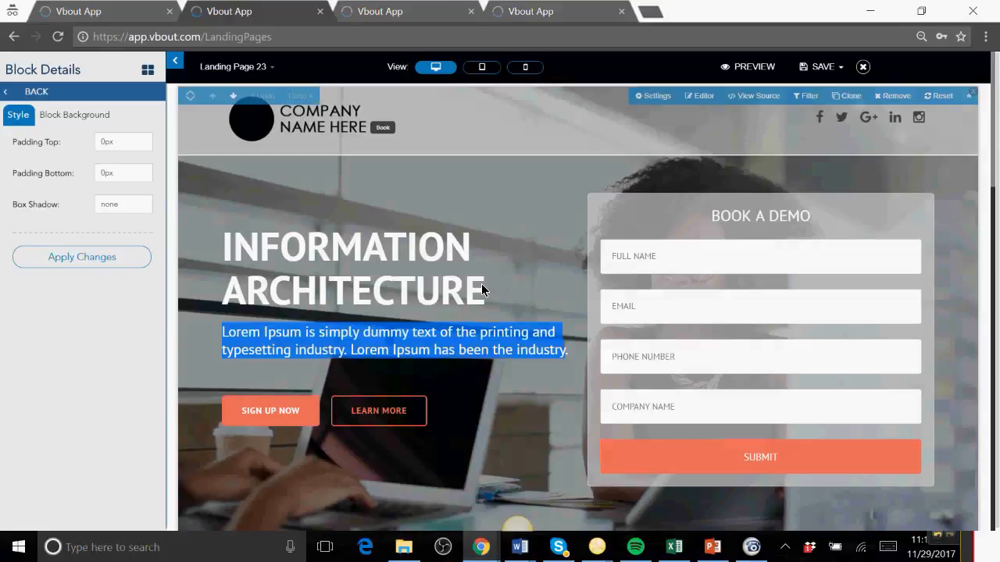
{"action": "left_click_drag", "start_coordinate": [485, 290], "coordinate": [317, 290]}
{"action": "left_click_drag", "start_coordinate": [393, 289], "coordinate": [219, 269]}
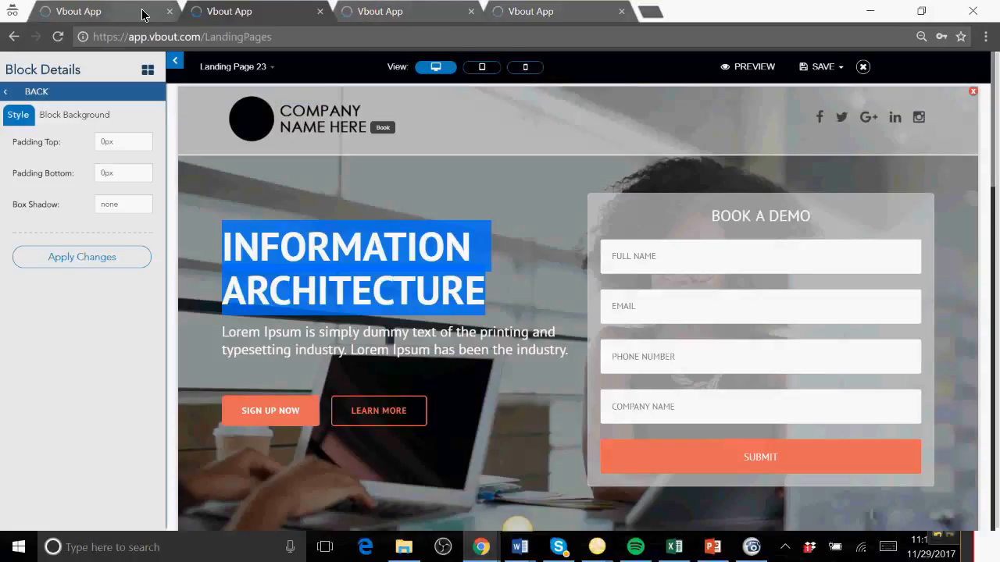
Close the empty post on the social calendar and return to the style settings of the landing page's headline
{"action": "left_click", "coordinate": [395, 12]}
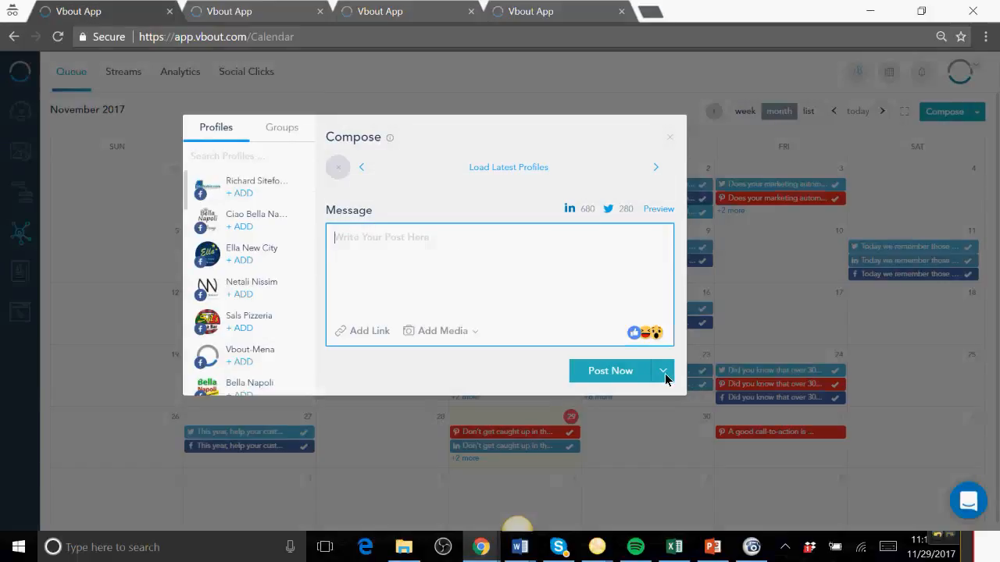
{"action": "left_click", "coordinate": [670, 139]}
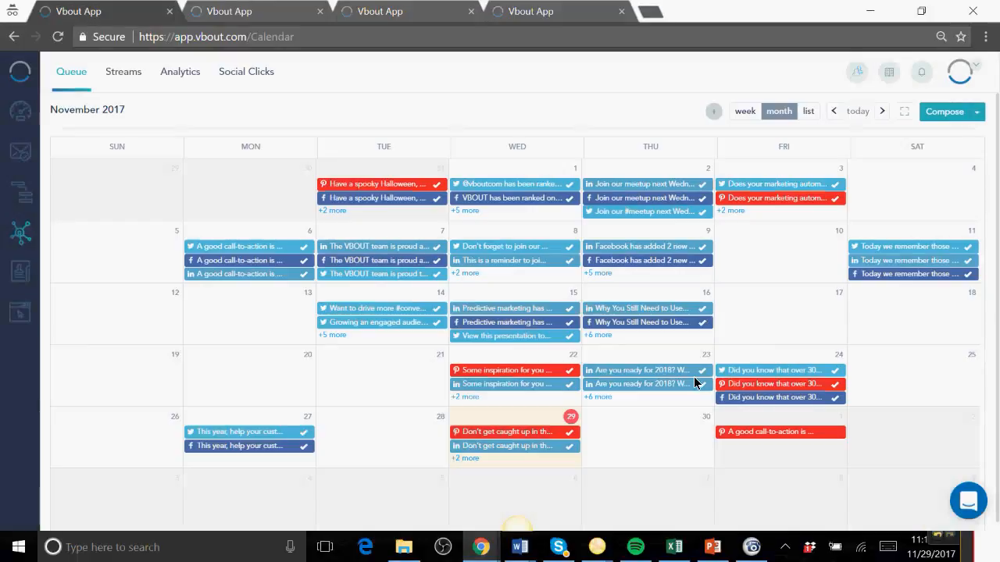
{"action": "scroll", "coordinate": [984, 285], "scroll_direction": "down", "scroll_amount": 1}
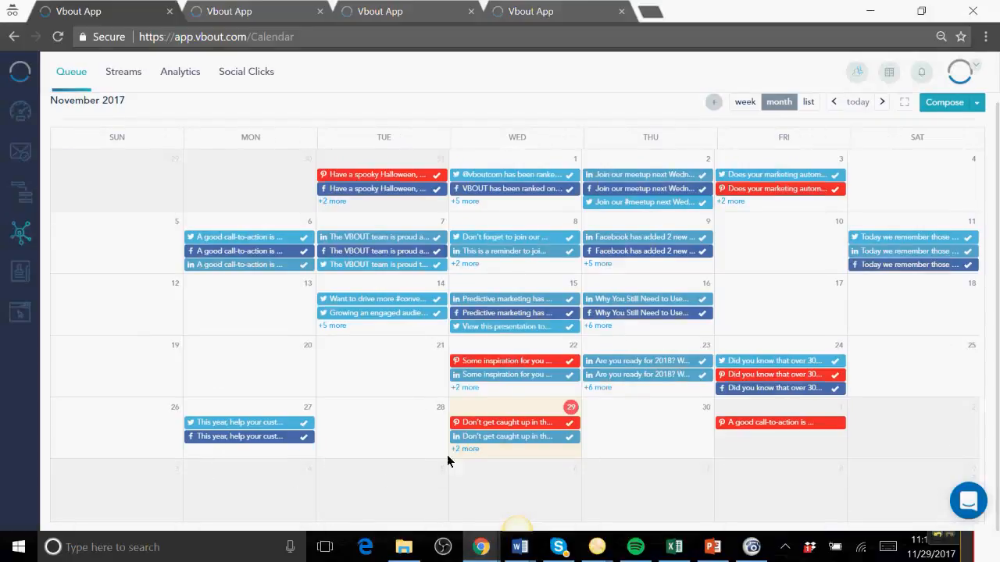
{"action": "left_click", "coordinate": [308, 11]}
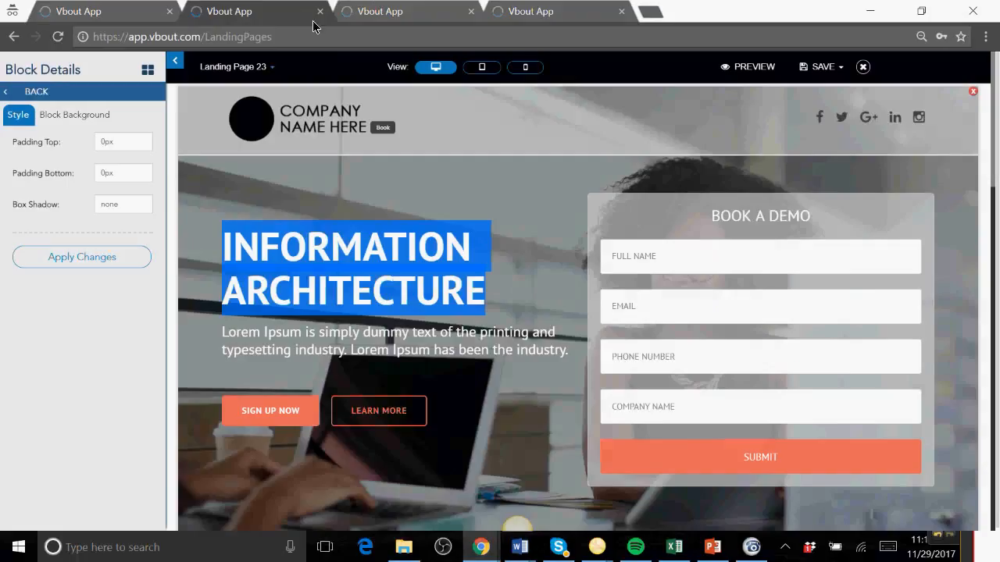
{"action": "left_click", "coordinate": [494, 306]}
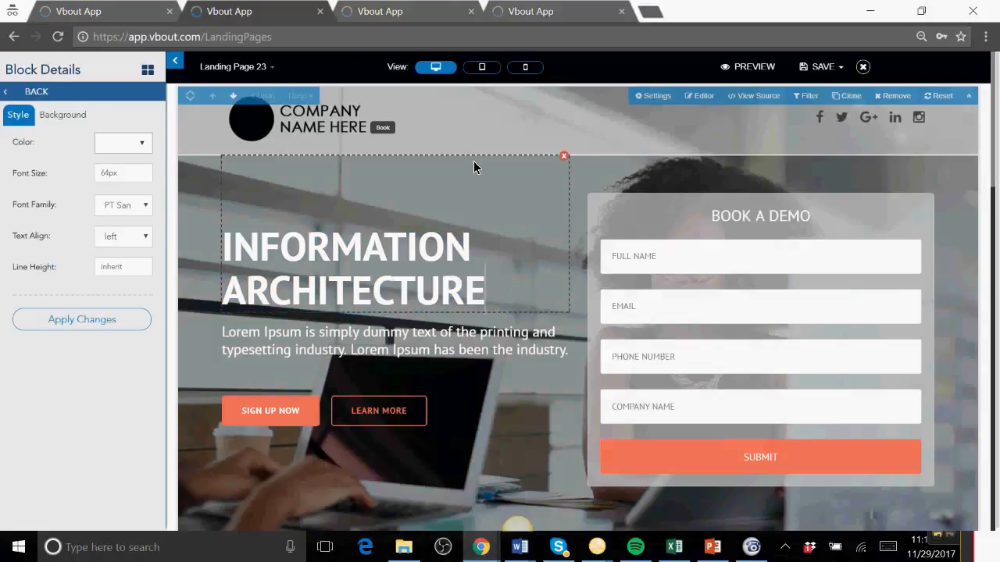
Open the social Streams, browse the current Facebook profile's news feed, and show the stream of another Facebook page
{"action": "left_click", "coordinate": [138, 9]}
{"action": "left_click", "coordinate": [122, 72]}
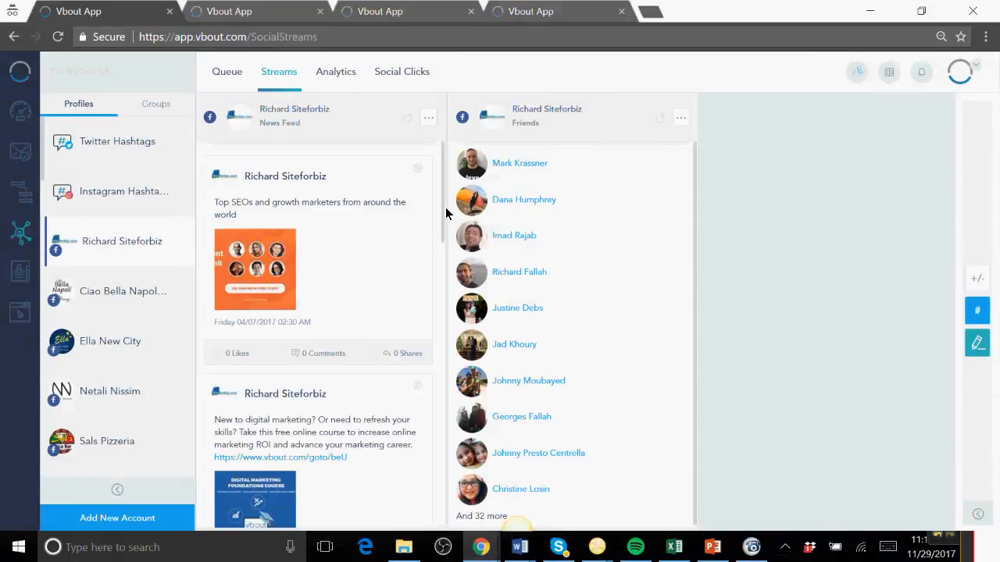
{"action": "left_click_drag", "start_coordinate": [445, 208], "coordinate": [452, 364]}
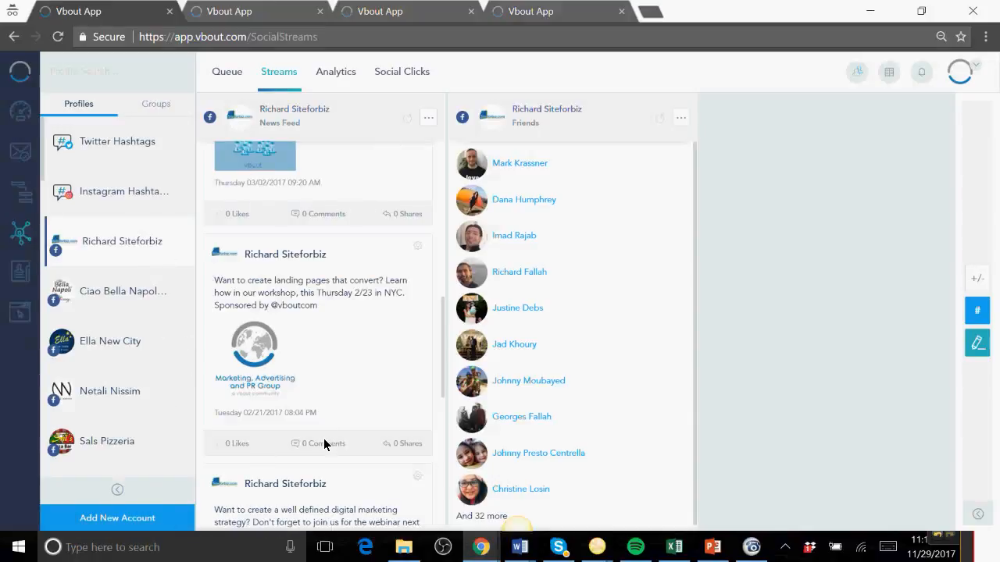
{"action": "left_click", "coordinate": [109, 391]}
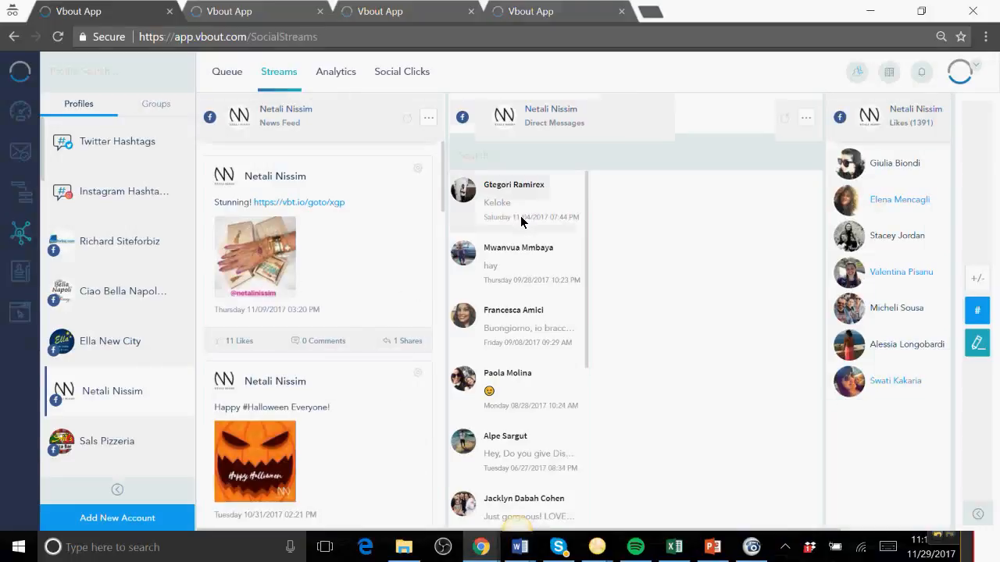
View the Recurrent Date Sequence automation workflow and return to the Landing Page 23 editor
{"action": "left_click", "coordinate": [414, 14]}
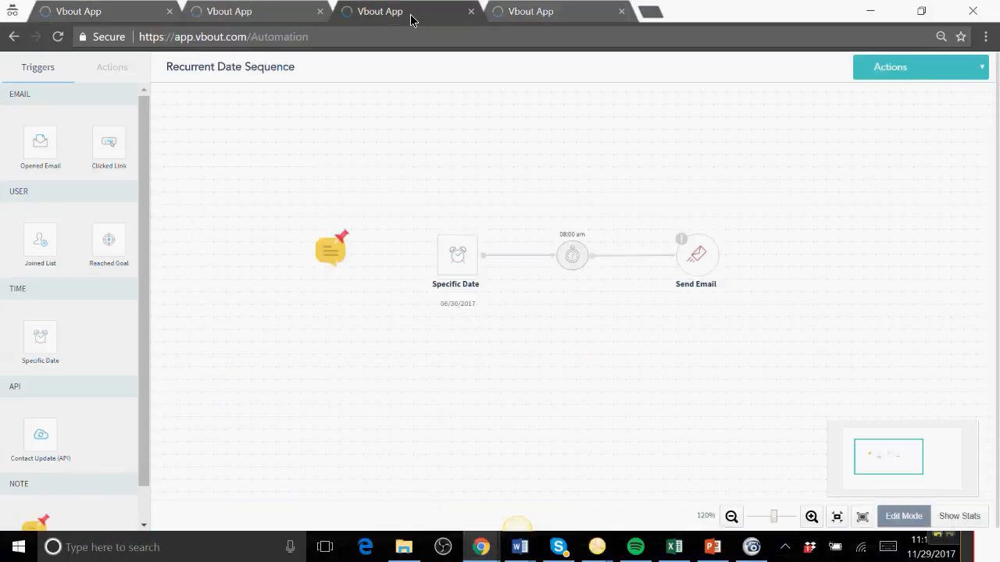
{"action": "left_click", "coordinate": [277, 19]}
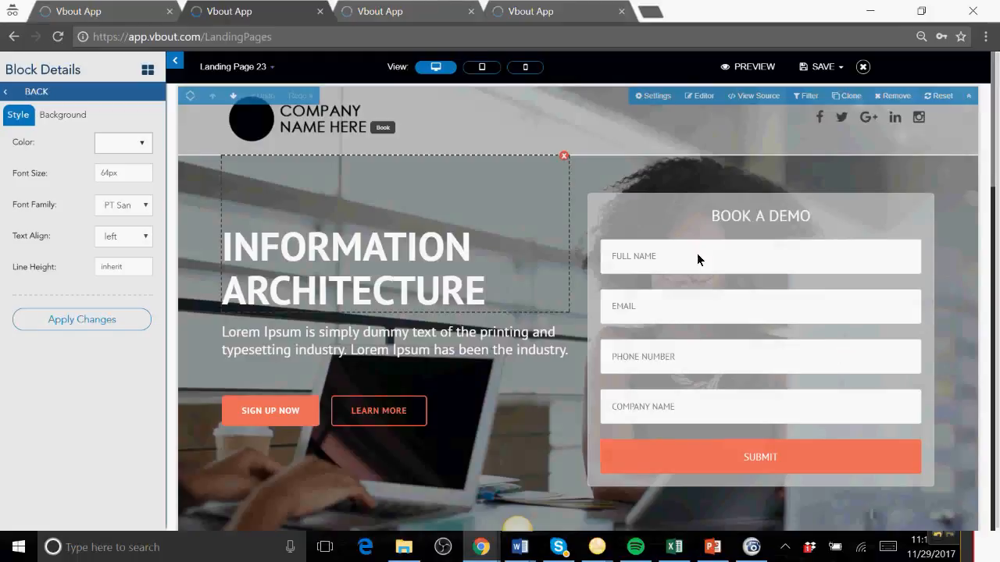
Return to the Recurrent Date Sequence automation, shift the Specific Date trigger, and add a Joined List trigger below it
{"action": "left_click", "coordinate": [407, 16]}
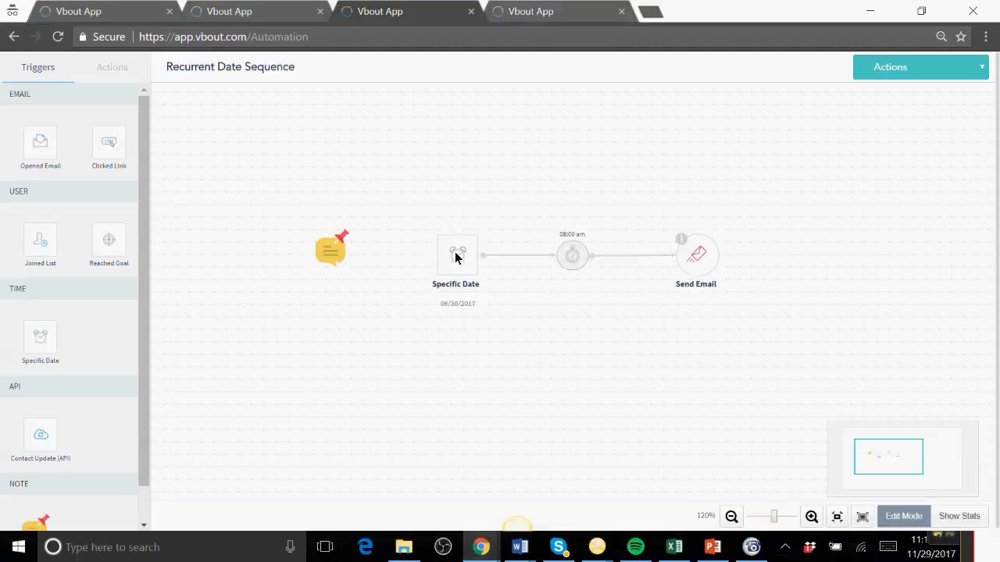
{"action": "left_click_drag", "start_coordinate": [458, 256], "coordinate": [441, 268]}
{"action": "left_click_drag", "start_coordinate": [266, 303], "coordinate": [194, 165]}
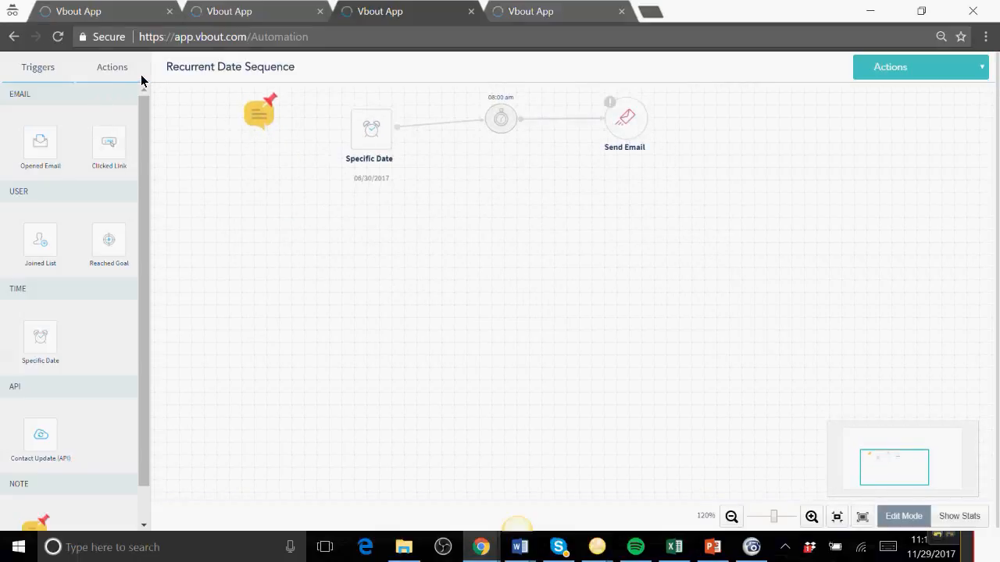
{"action": "left_click_drag", "start_coordinate": [39, 240], "coordinate": [383, 278]}
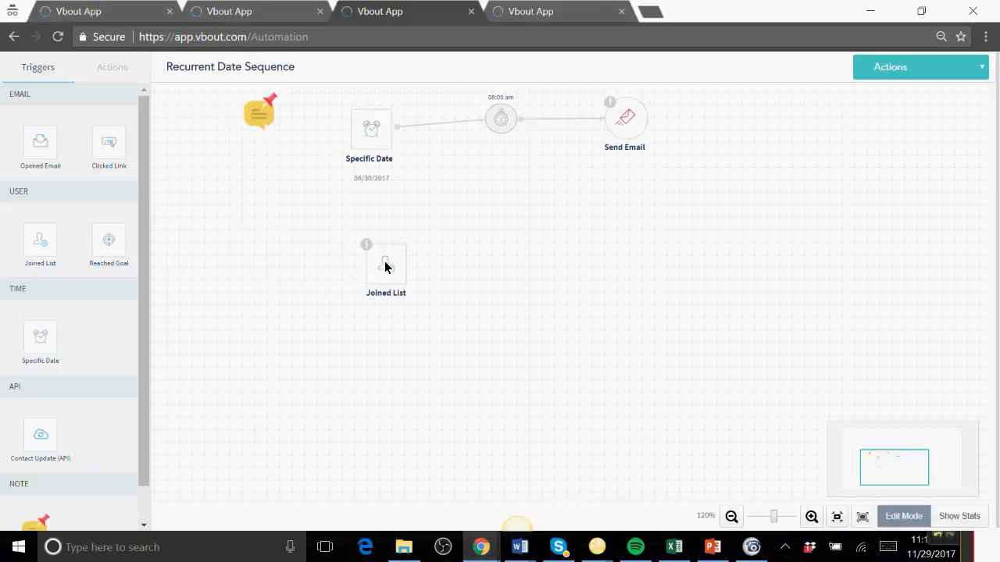
Add a delay, a Send Email, a second delay and a second Send Email after Joined List, and connect them in sequence
{"action": "left_click", "coordinate": [114, 73]}
{"action": "left_click_drag", "start_coordinate": [41, 426], "coordinate": [471, 272]}
{"action": "left_click_drag", "start_coordinate": [38, 140], "coordinate": [589, 270]}
{"action": "left_click_drag", "start_coordinate": [394, 281], "coordinate": [347, 284]}
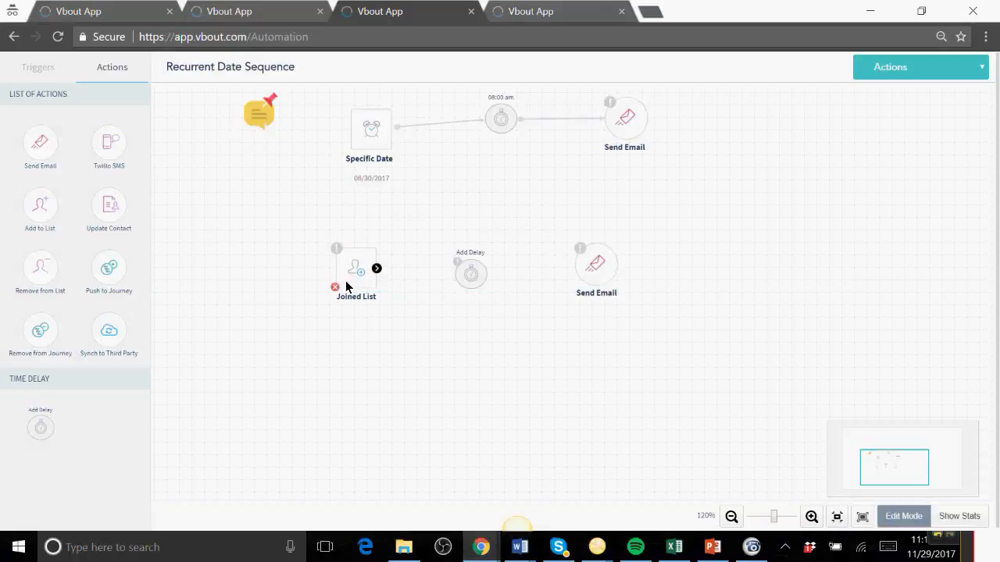
{"action": "left_click_drag", "start_coordinate": [40, 429], "coordinate": [727, 268]}
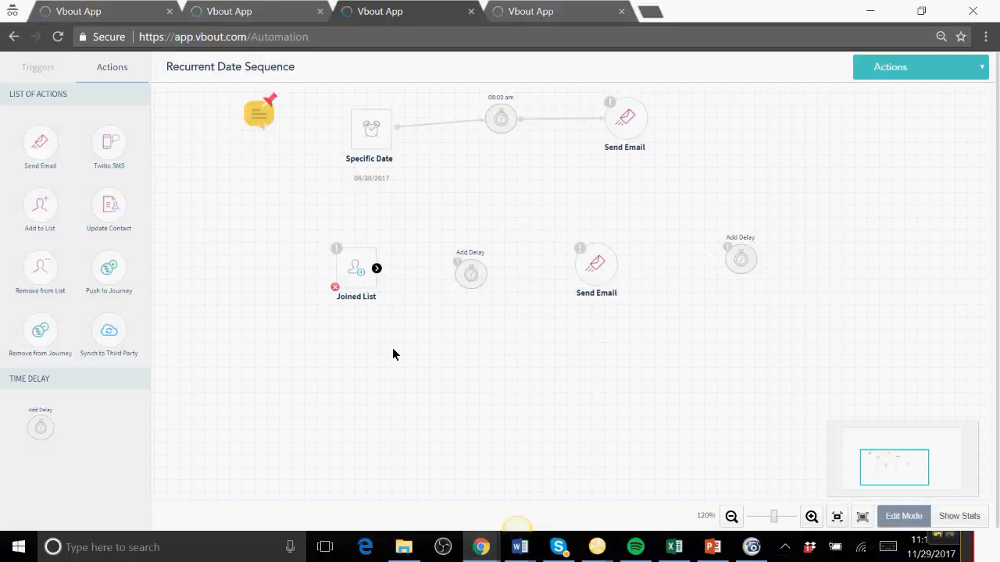
{"action": "left_click_drag", "start_coordinate": [40, 156], "coordinate": [866, 290]}
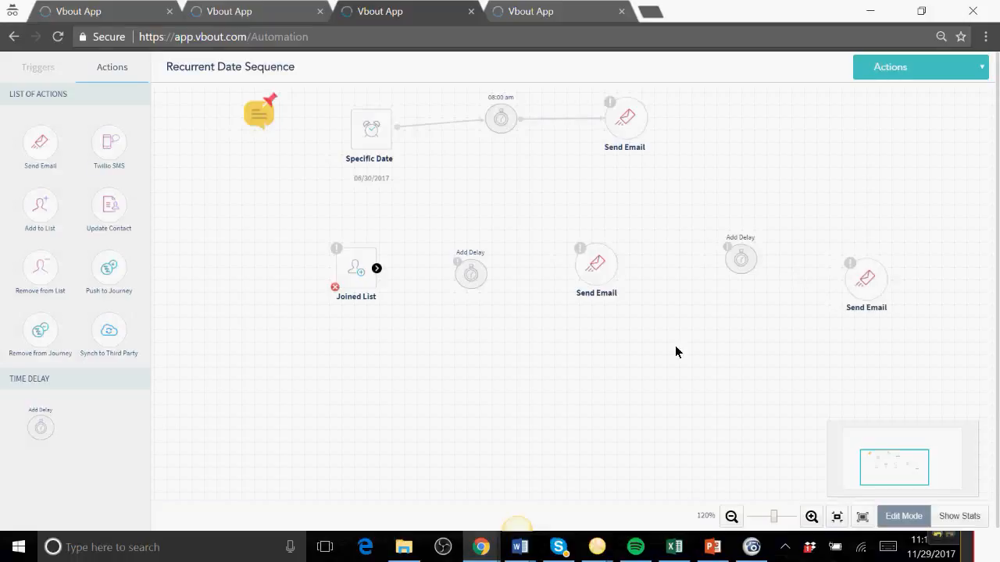
{"action": "left_click_drag", "start_coordinate": [246, 283], "coordinate": [735, 293]}
Set the delay after the Joined List trigger to 3 days and save it
{"action": "left_click", "coordinate": [342, 289]}
{"action": "double_click", "coordinate": [341, 289]}
{"action": "double_click", "coordinate": [329, 177]}
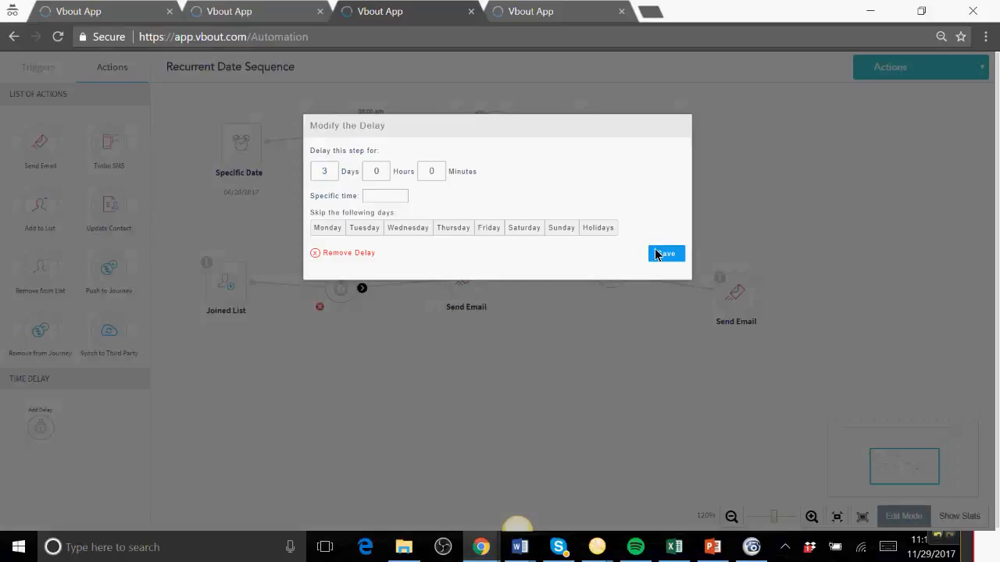
{"action": "left_click", "coordinate": [658, 253]}
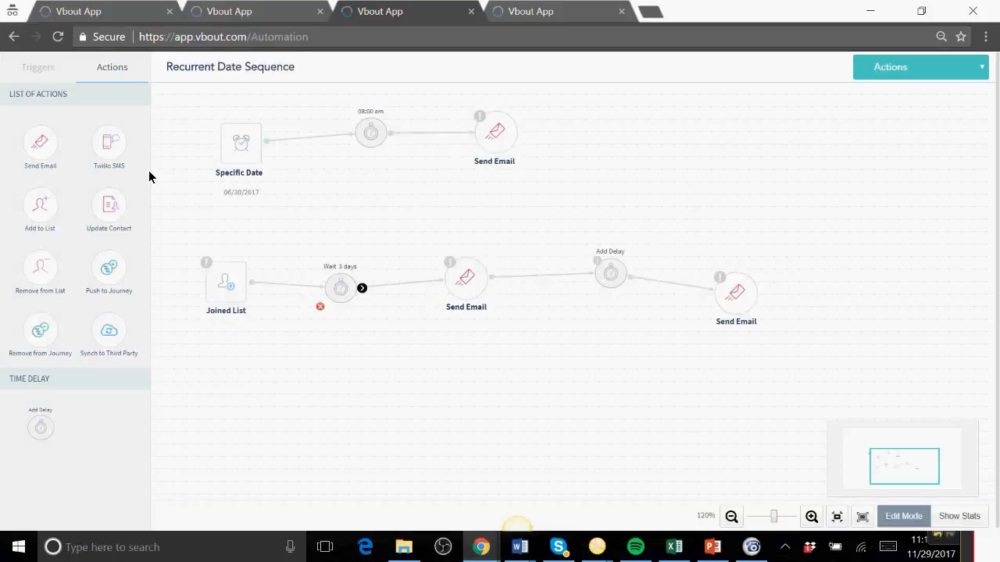
Stagger the lower branch by raising both Send Email actions and lowering the delay between them
{"action": "left_click_drag", "start_coordinate": [467, 277], "coordinate": [467, 249]}
{"action": "left_click_drag", "start_coordinate": [610, 270], "coordinate": [602, 305]}
{"action": "left_click_drag", "start_coordinate": [757, 289], "coordinate": [697, 244]}
Add a Twilio SMS action, connect it after the lower branch's last Send Email, and place it slightly below that email
{"action": "left_click_drag", "start_coordinate": [160, 154], "coordinate": [828, 290]}
{"action": "left_click_drag", "start_coordinate": [698, 252], "coordinate": [830, 301]}
{"action": "left_click_drag", "start_coordinate": [755, 375], "coordinate": [587, 388]}
{"action": "left_click_drag", "start_coordinate": [634, 308], "coordinate": [617, 306]}
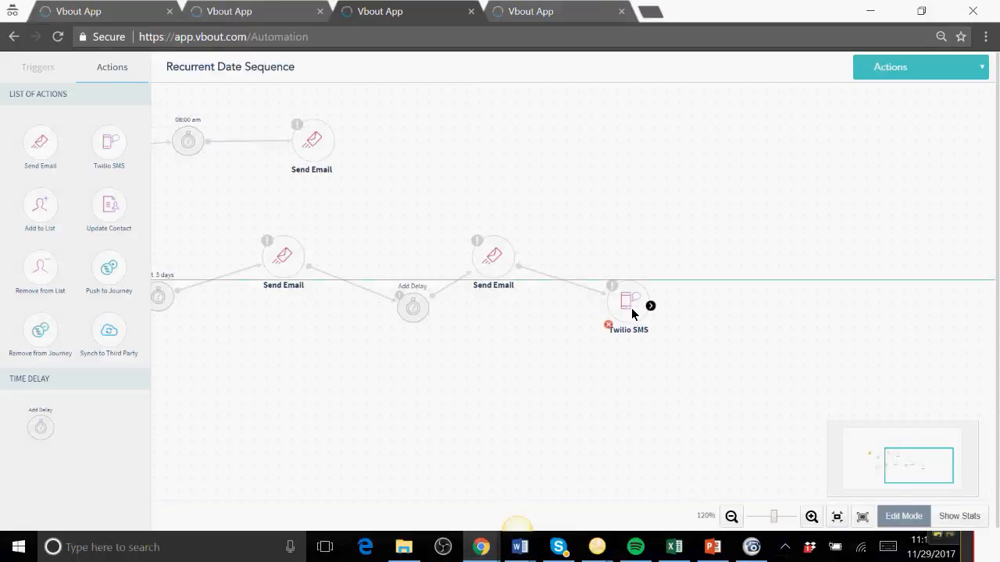
{"action": "left_click_drag", "start_coordinate": [633, 311], "coordinate": [587, 312]}
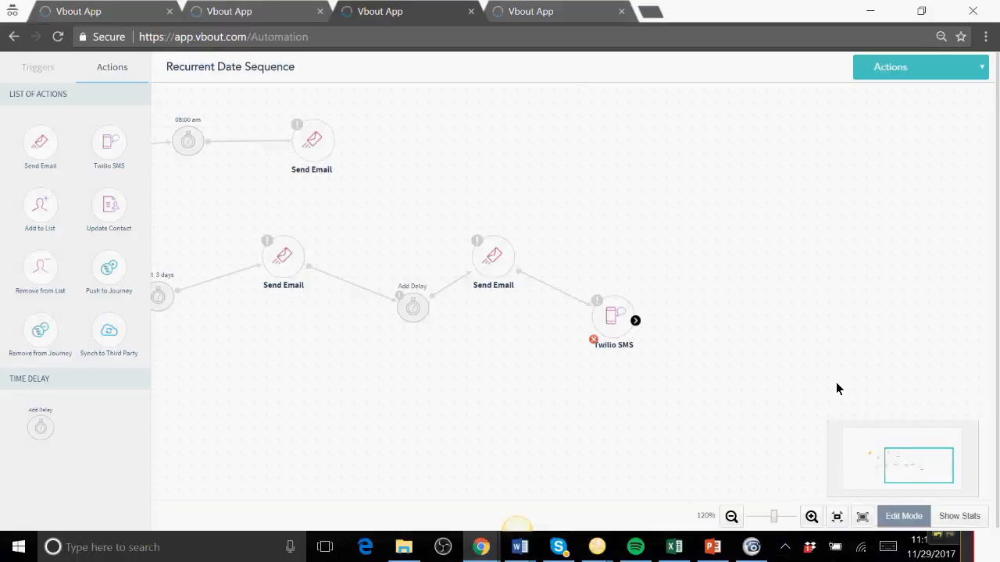
Reposition the Joined List trigger and the 3-day delay so they line up horizontally
{"action": "mouse_move", "coordinate": [289, 292]}
{"action": "left_click_drag", "start_coordinate": [273, 286], "coordinate": [284, 329]}
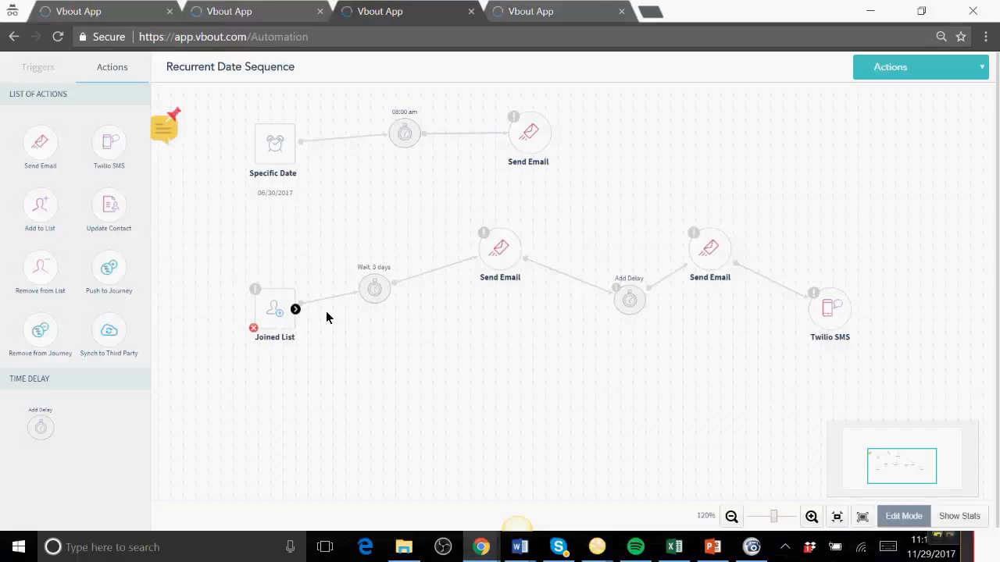
{"action": "left_click_drag", "start_coordinate": [374, 294], "coordinate": [372, 289]}
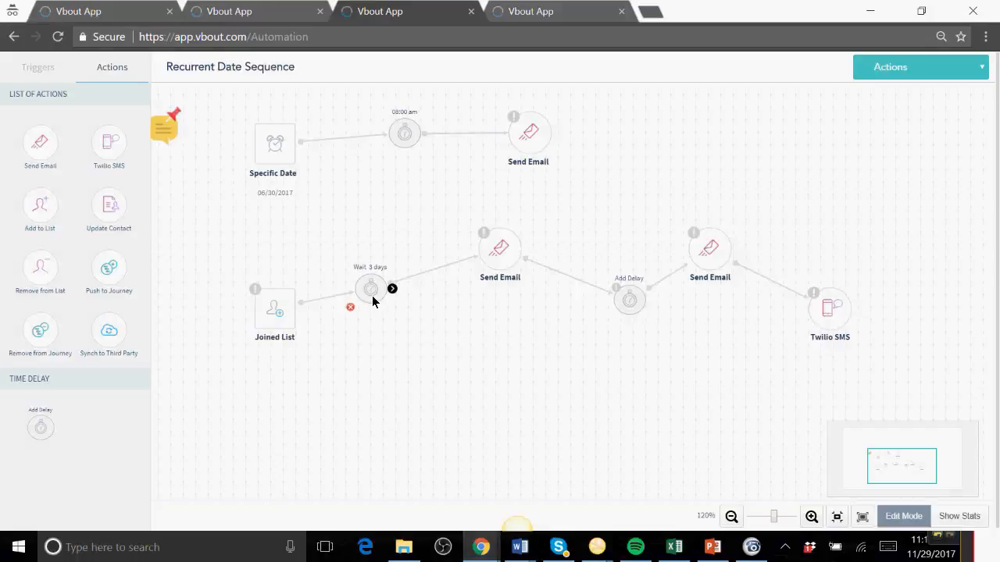
{"action": "left_click_drag", "start_coordinate": [275, 308], "coordinate": [275, 291]}
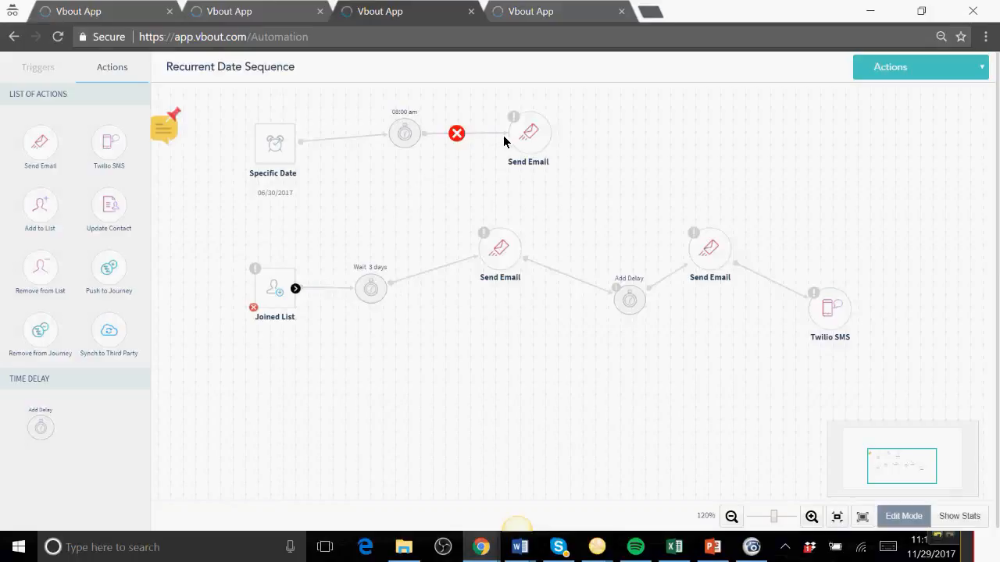
Connect Joined List to the Specific Date branch's Send Email, then spread out Joined List and the first Send Email of its own branch
{"action": "left_click_drag", "start_coordinate": [295, 288], "coordinate": [528, 139]}
{"action": "left_click_drag", "start_coordinate": [489, 277], "coordinate": [483, 353]}
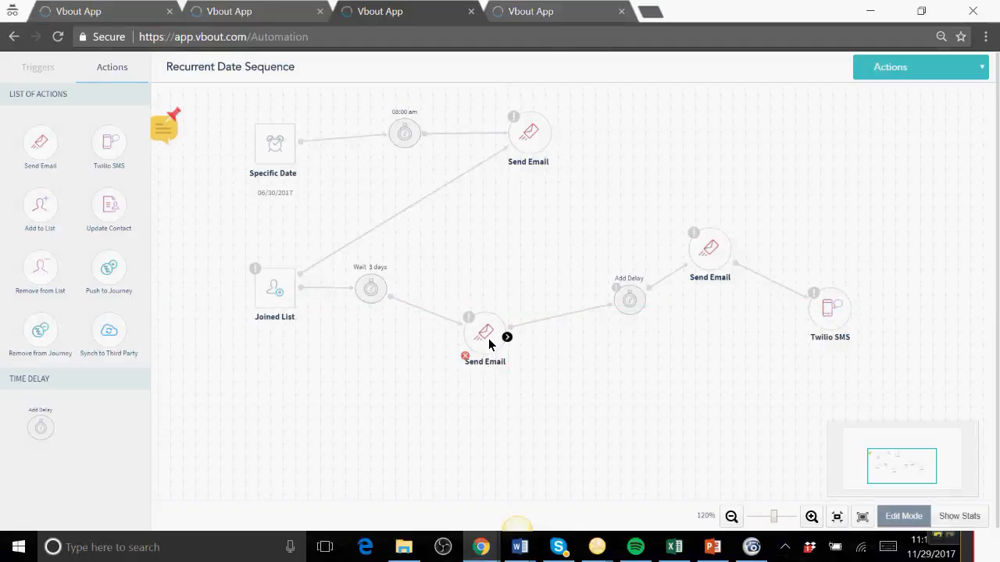
{"action": "left_click_drag", "start_coordinate": [289, 305], "coordinate": [253, 313]}
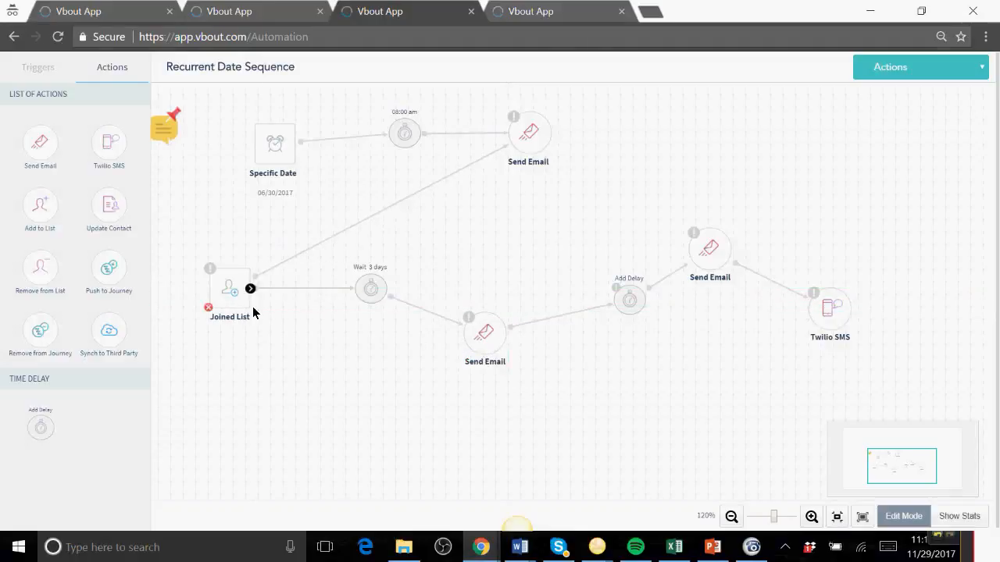
Assign the EVENT drip1: social media [Automated] campaign to the Send Email after the 3-day delay and save the configuration
{"action": "double_click", "coordinate": [491, 336]}
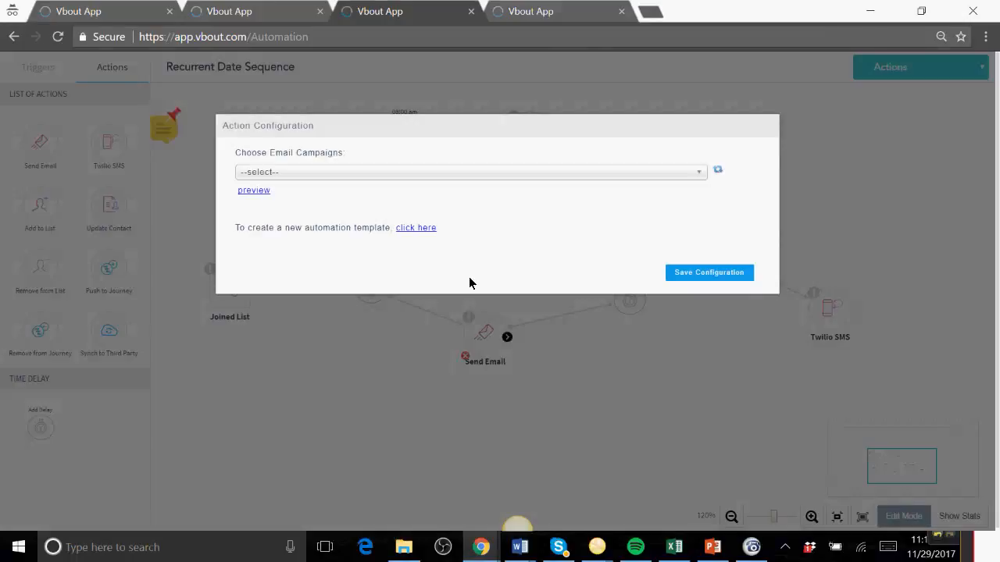
{"action": "left_click", "coordinate": [263, 175]}
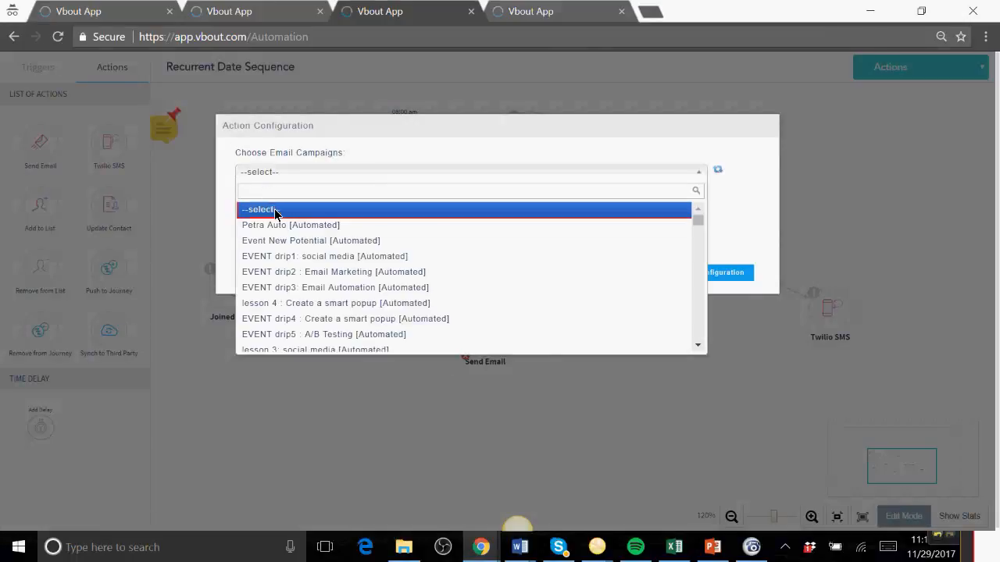
{"action": "left_click", "coordinate": [264, 263]}
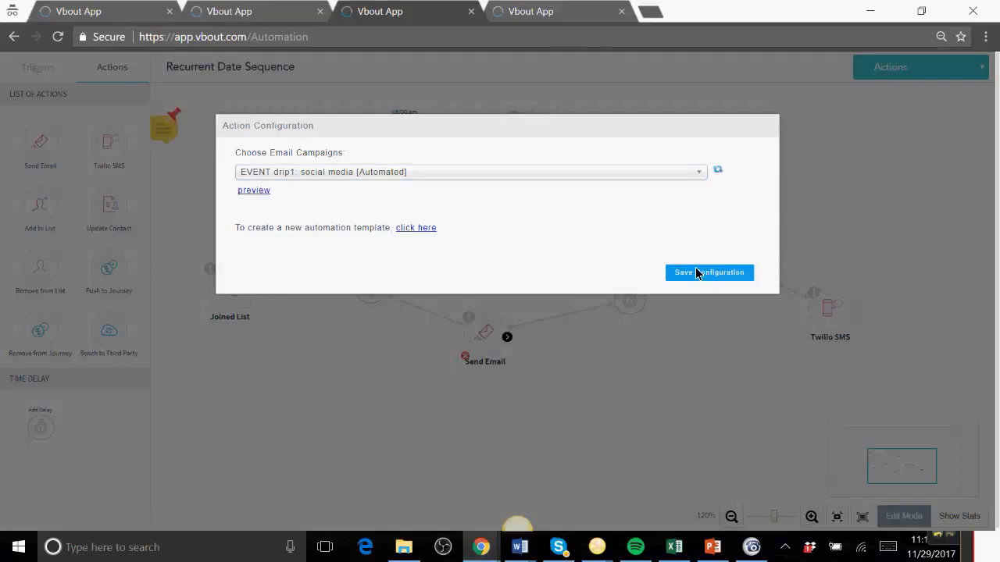
{"action": "left_click", "coordinate": [697, 273]}
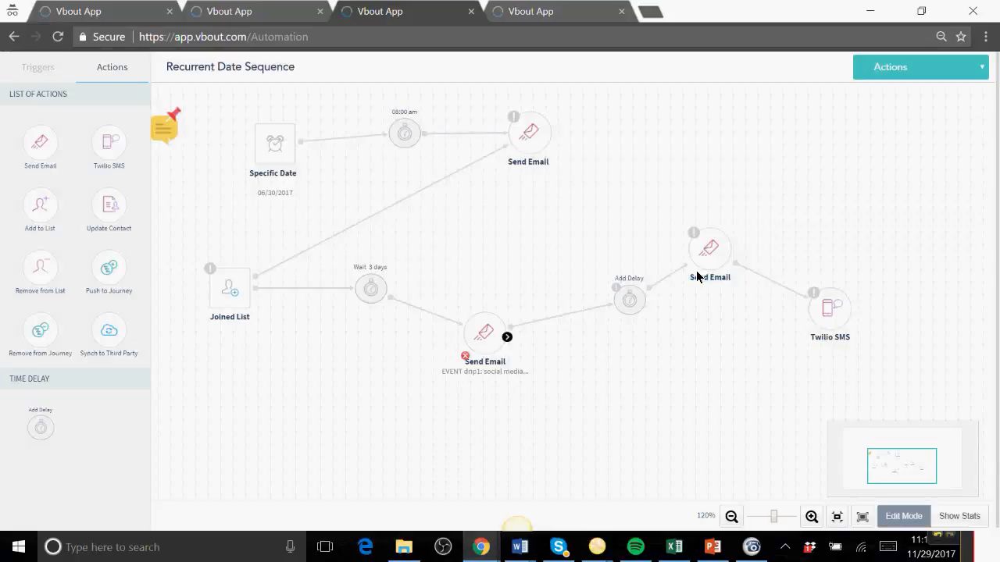
Reopen that Send Email's configuration, choose EVENT drip1: social media [Automated] again, and preview the email
{"action": "left_click", "coordinate": [482, 346]}
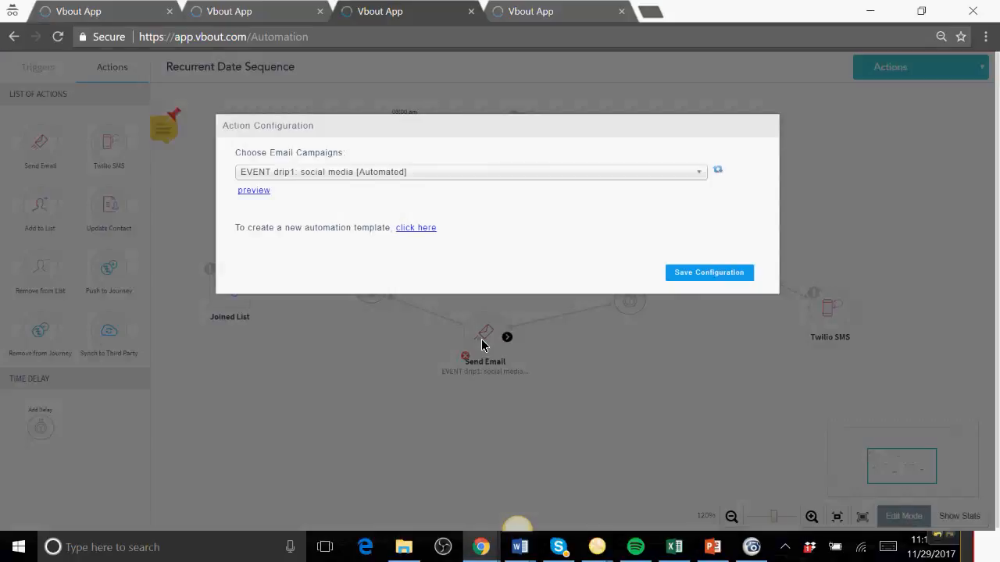
{"action": "left_click", "coordinate": [279, 173]}
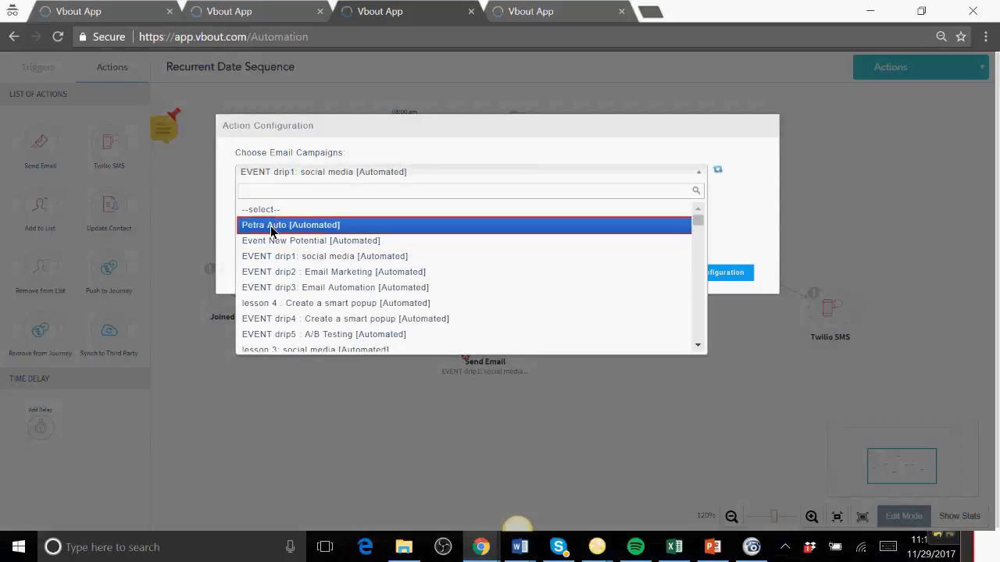
{"action": "left_click", "coordinate": [297, 257]}
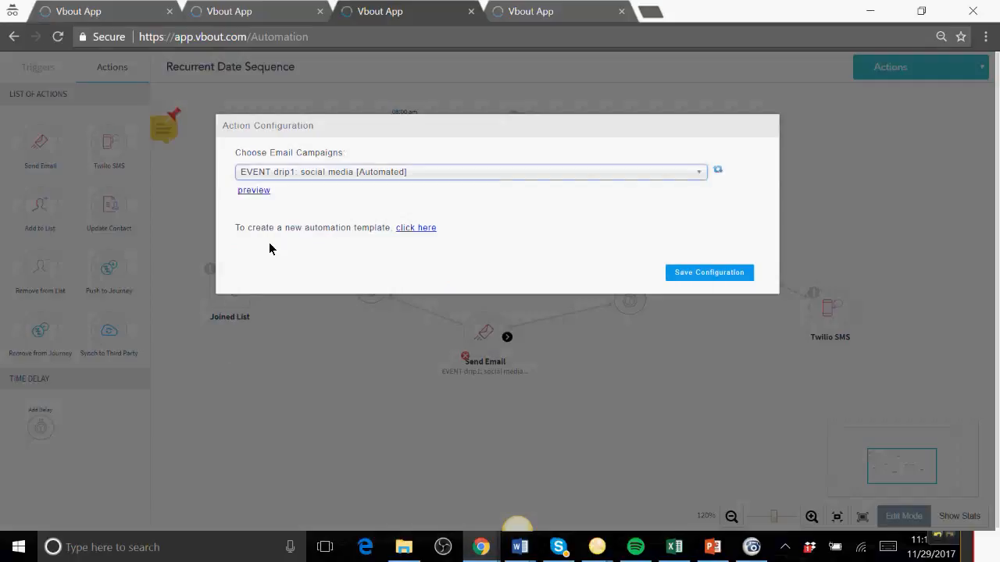
{"action": "left_click", "coordinate": [253, 190]}
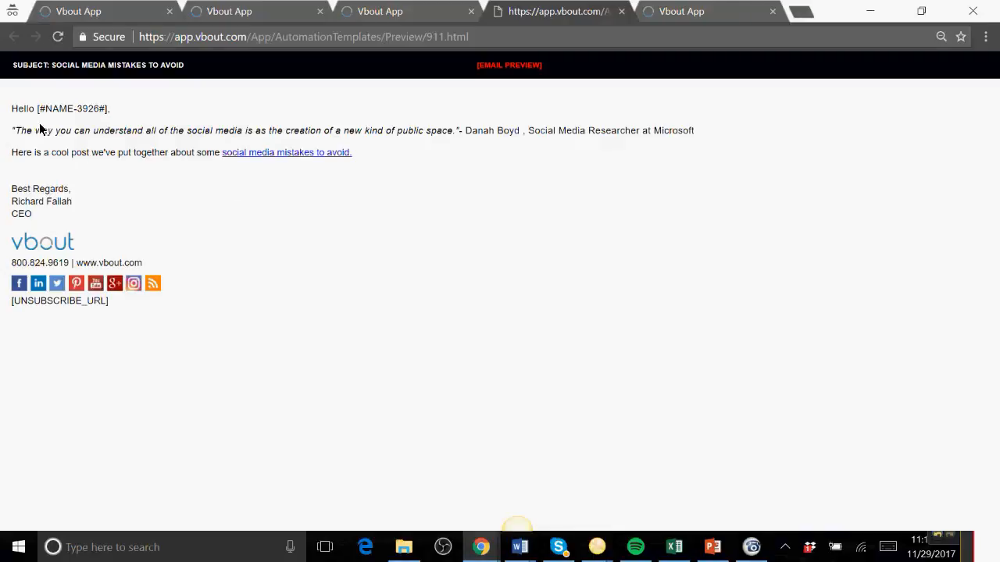
Examine the previewed email's greeting with its name placeholder, the whole message, and the unsubscribe placeholder at its end
{"action": "left_click_drag", "start_coordinate": [10, 110], "coordinate": [96, 123]}
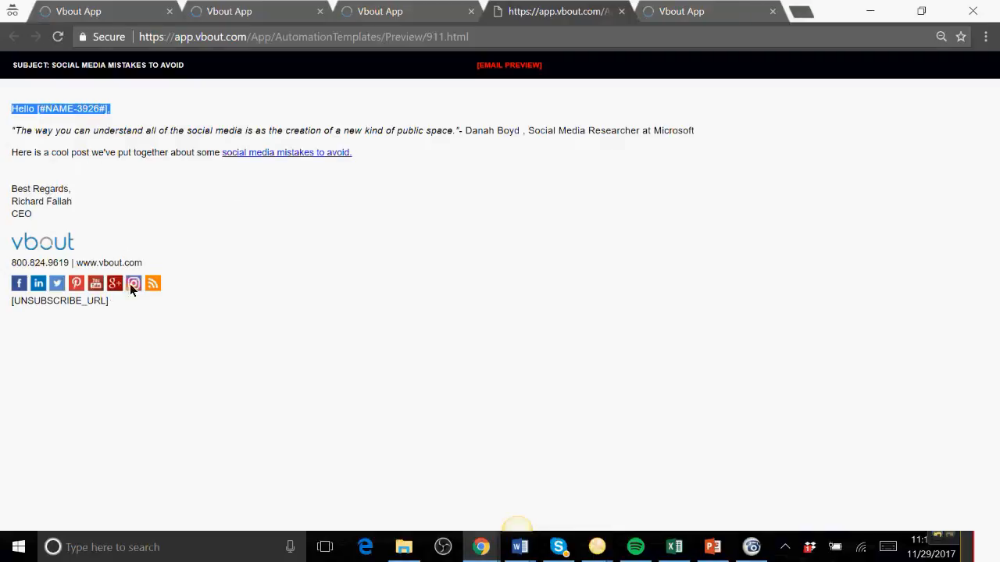
{"action": "left_click_drag", "start_coordinate": [37, 109], "coordinate": [114, 117]}
{"action": "left_click", "coordinate": [189, 109]}
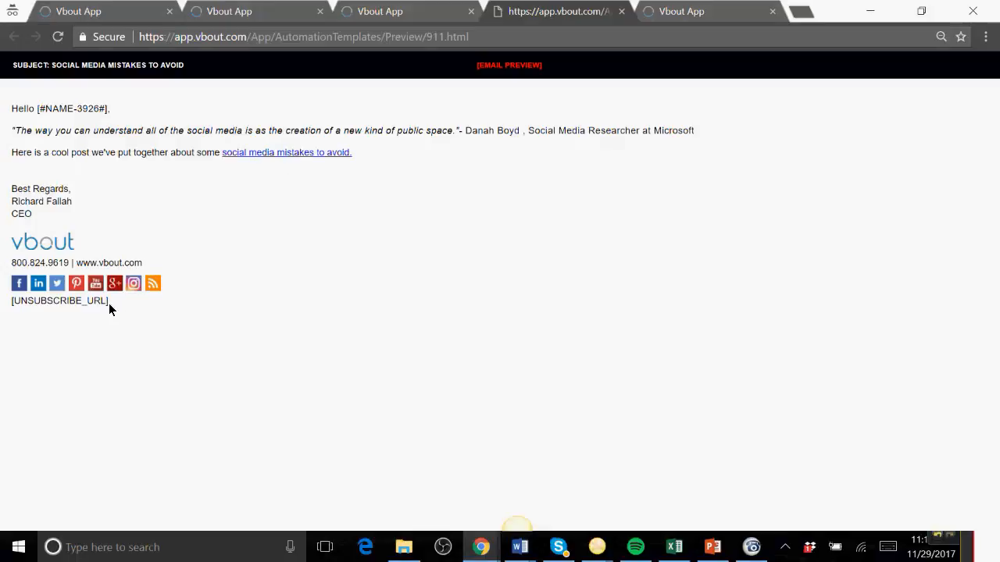
{"action": "left_click_drag", "start_coordinate": [125, 295], "coordinate": [10, 312]}
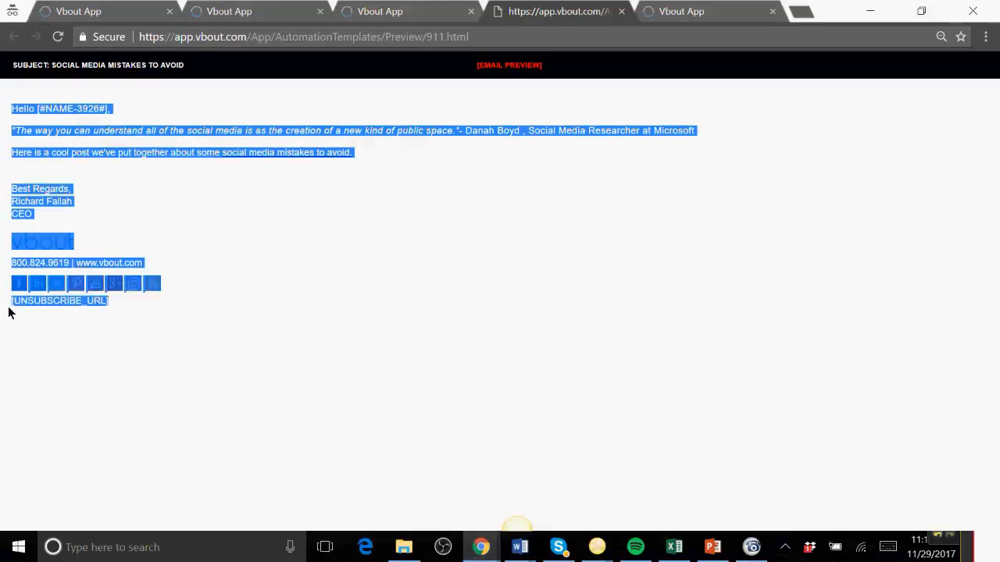
{"action": "left_click", "coordinate": [150, 320]}
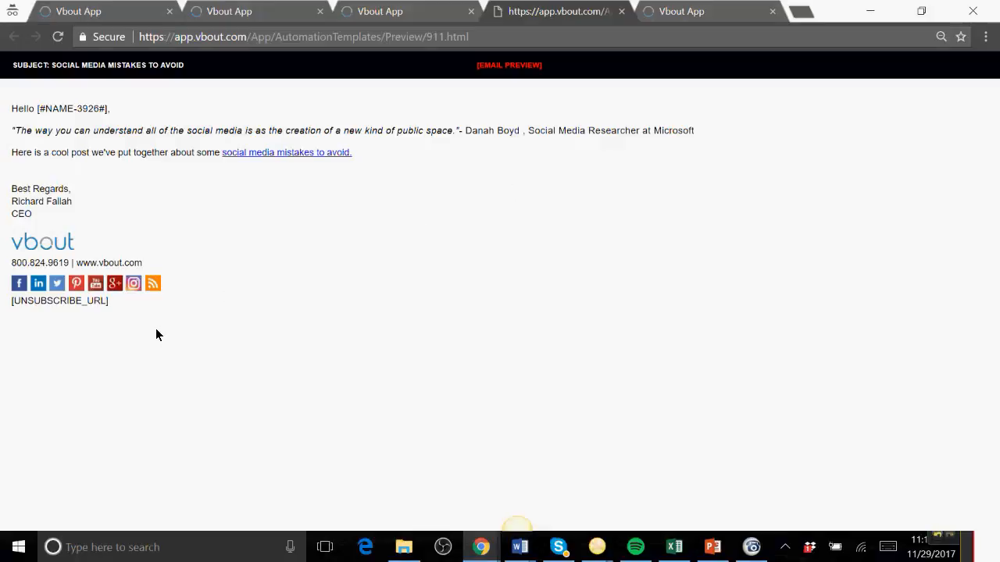
{"action": "left_click_drag", "start_coordinate": [60, 311], "coordinate": [33, 309]}
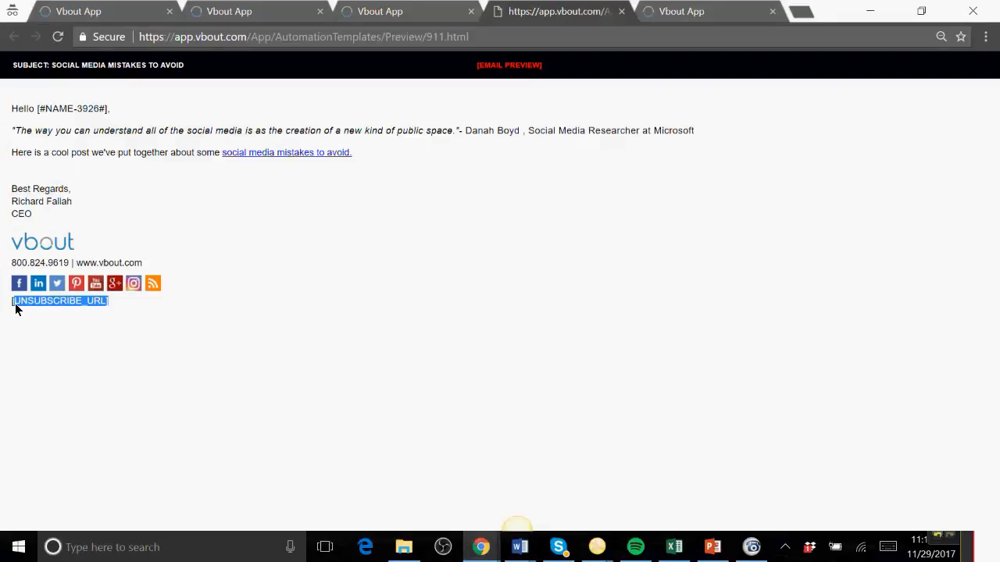
{"action": "left_click", "coordinate": [290, 233]}
Highlight the email's body text and its social media mistakes link, then close the preview and the Send Email configuration
{"action": "left_click_drag", "start_coordinate": [13, 133], "coordinate": [365, 152]}
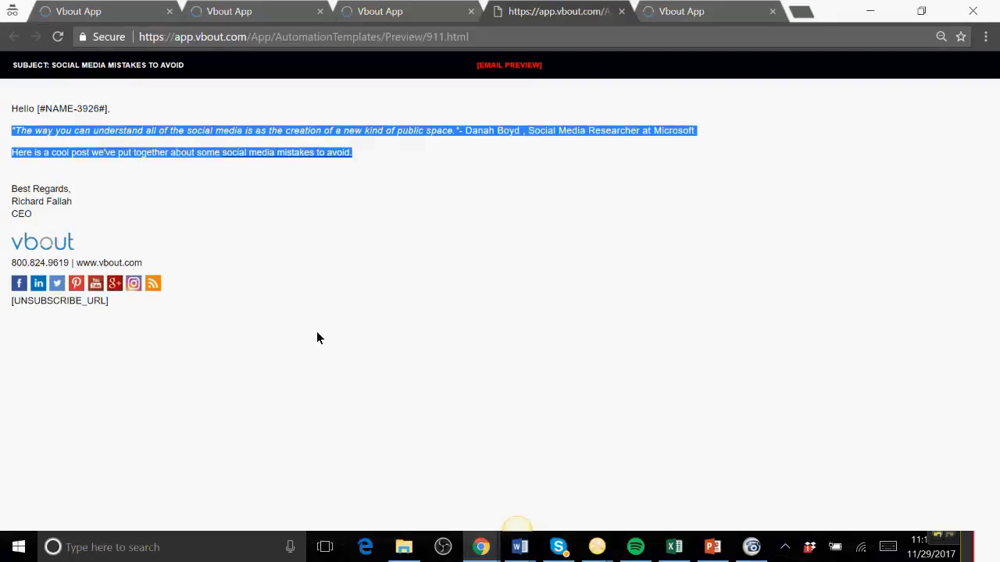
{"action": "left_click", "coordinate": [171, 149]}
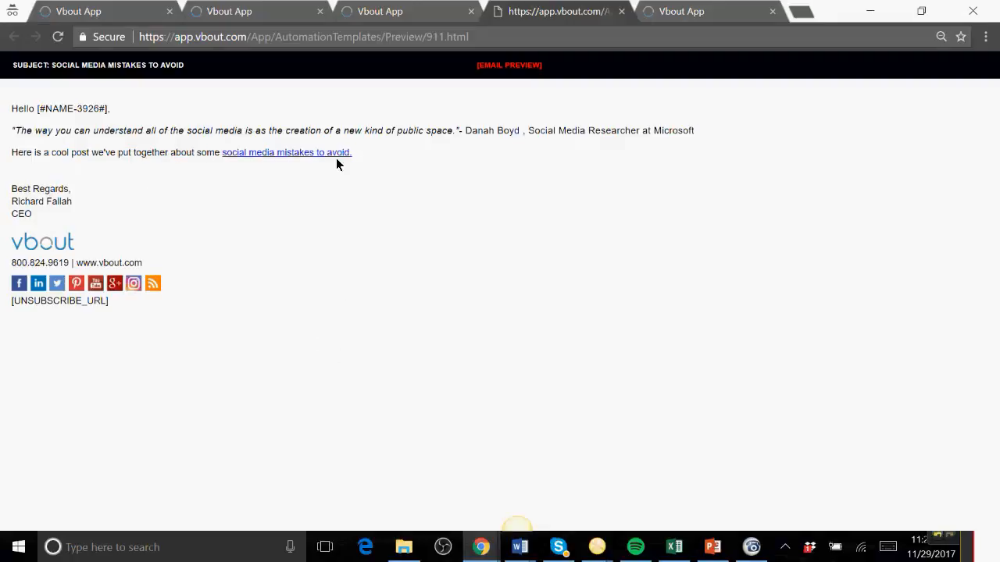
{"action": "left_click_drag", "start_coordinate": [337, 160], "coordinate": [220, 153]}
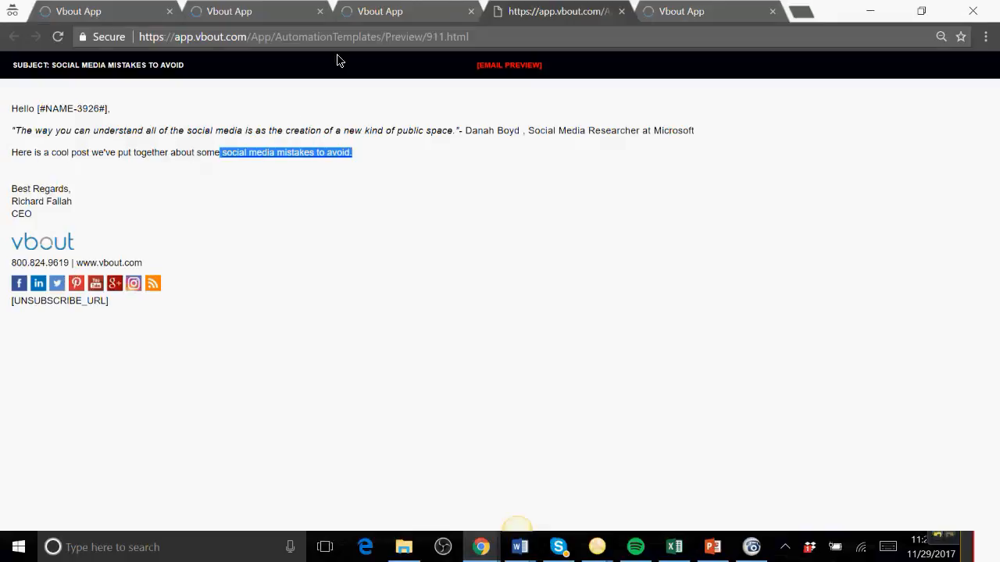
{"action": "left_click", "coordinate": [621, 10]}
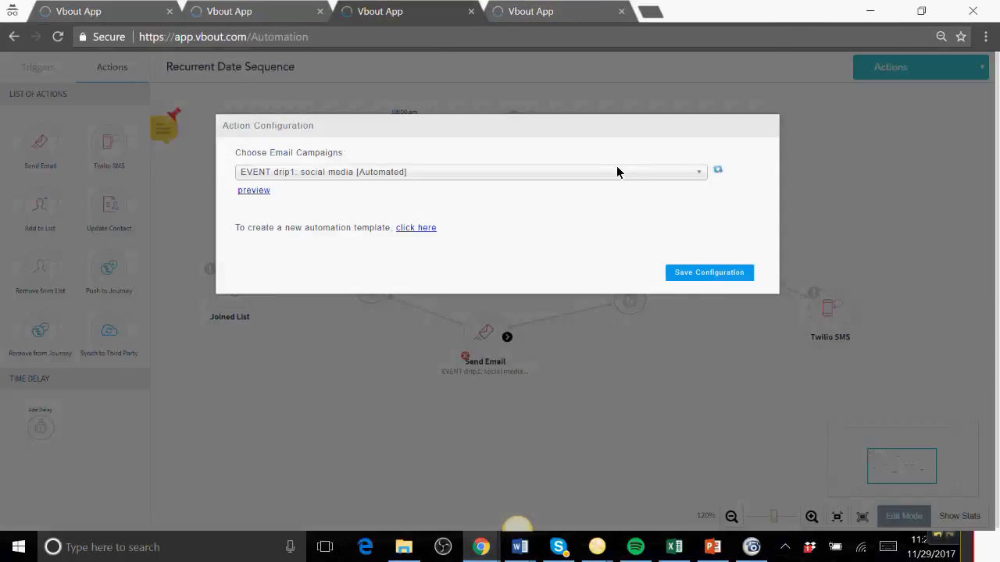
{"action": "left_click", "coordinate": [828, 183]}
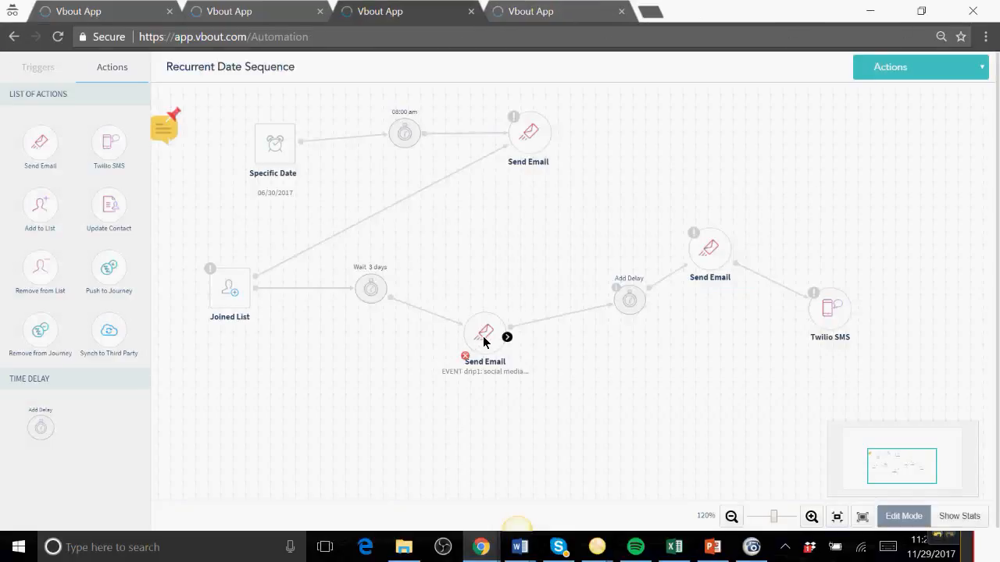
Move the Joined List trigger, the 3-day delay and the EVENT drip1 Send Email lower on the canvas
{"action": "left_click_drag", "start_coordinate": [240, 303], "coordinate": [235, 343]}
{"action": "left_click_drag", "start_coordinate": [364, 296], "coordinate": [346, 405]}
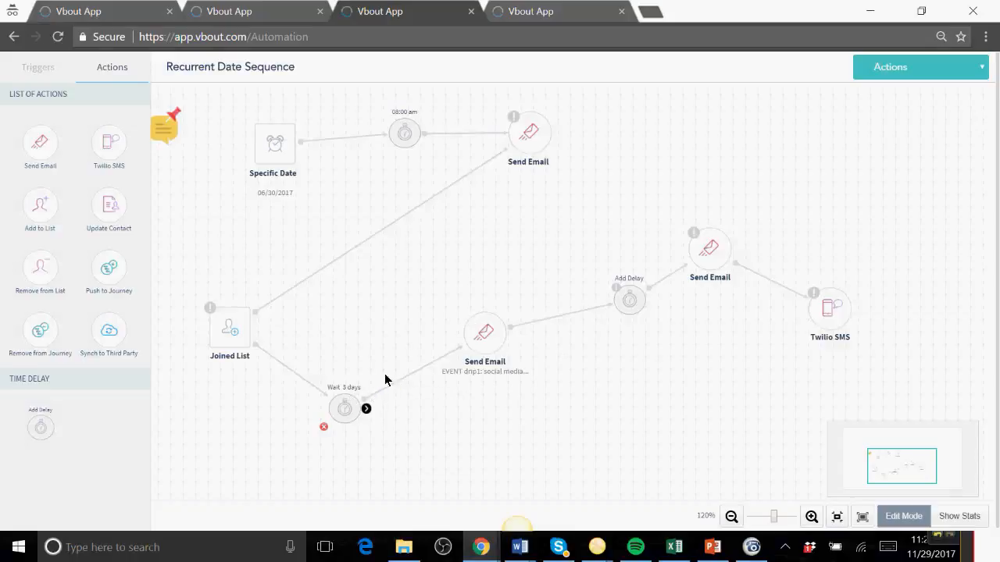
{"action": "left_click_drag", "start_coordinate": [478, 341], "coordinate": [458, 375]}
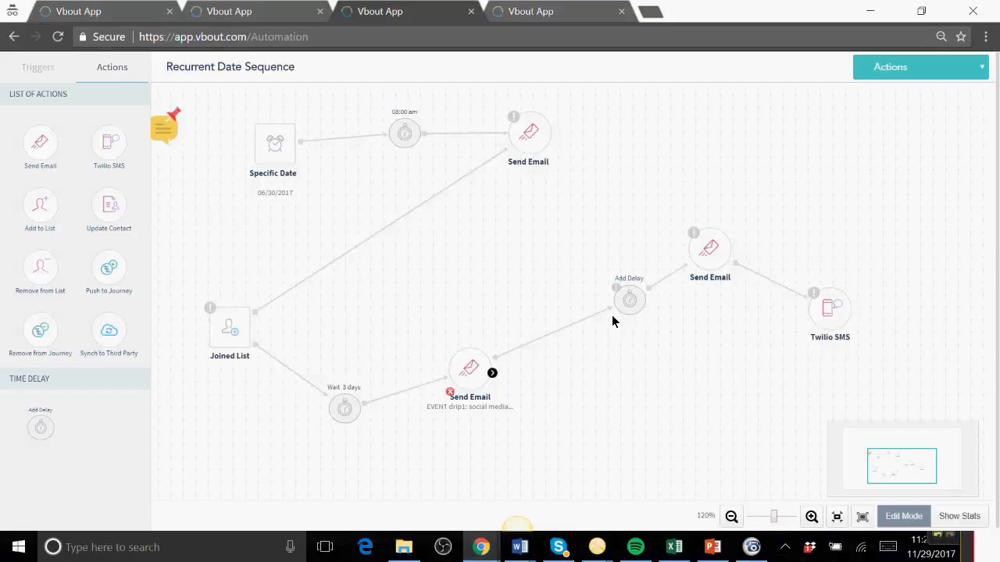
Move the unconfigured delay, the final Send Email and the Twilio SMS action lower on the canvas
{"action": "left_click_drag", "start_coordinate": [633, 311], "coordinate": [598, 394]}
{"action": "left_click_drag", "start_coordinate": [805, 304], "coordinate": [909, 382]}
{"action": "left_click_drag", "start_coordinate": [730, 270], "coordinate": [723, 328]}
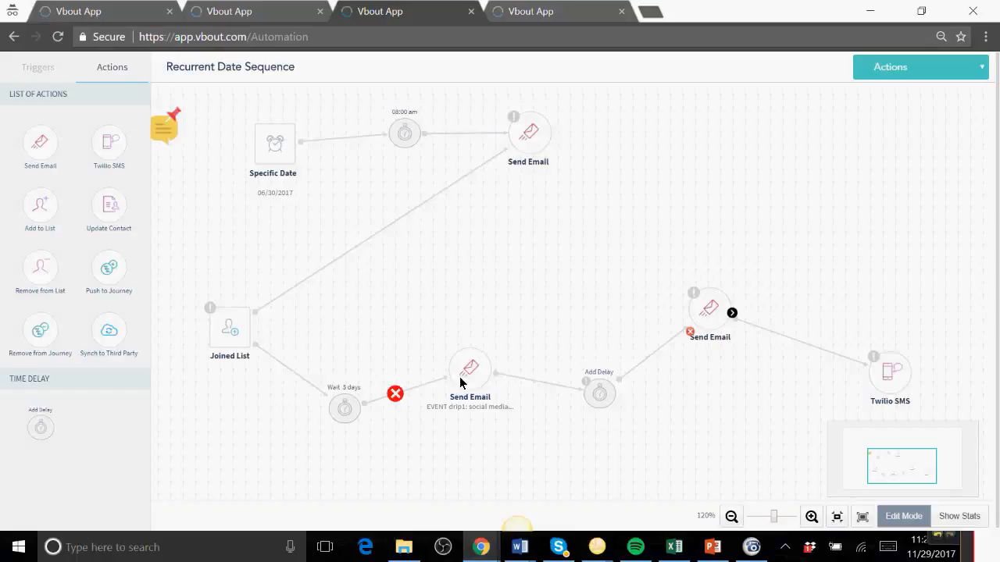
Add an An email Campaign Not Opened condition between the 3-day delay and Send Email, using the campaign Reduce Your Unsubscribe Rate: 8 Questions you Need to Ask Yourself [Sent]
{"action": "left_click", "coordinate": [431, 381]}
{"action": "left_click", "coordinate": [366, 172]}
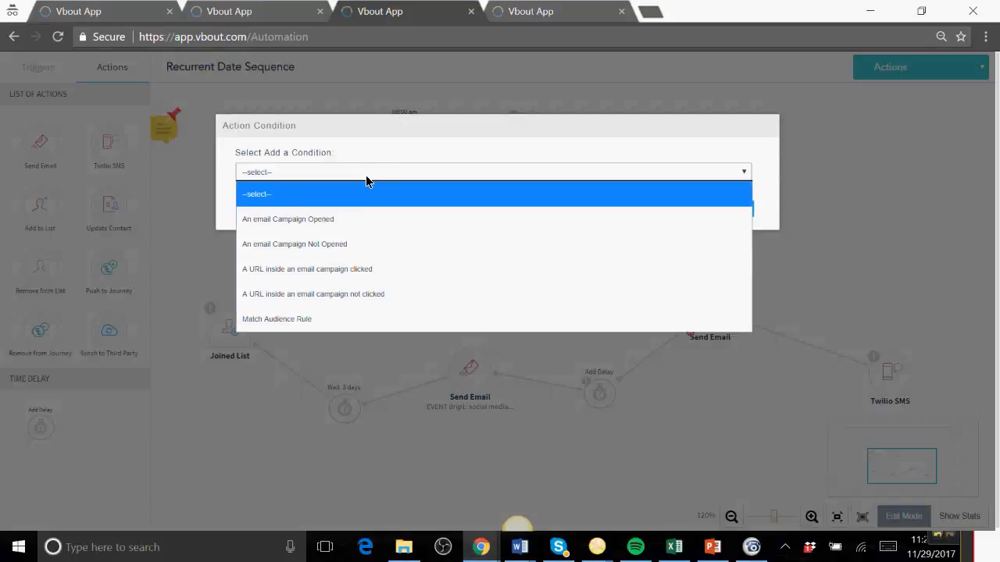
{"action": "left_click", "coordinate": [333, 246]}
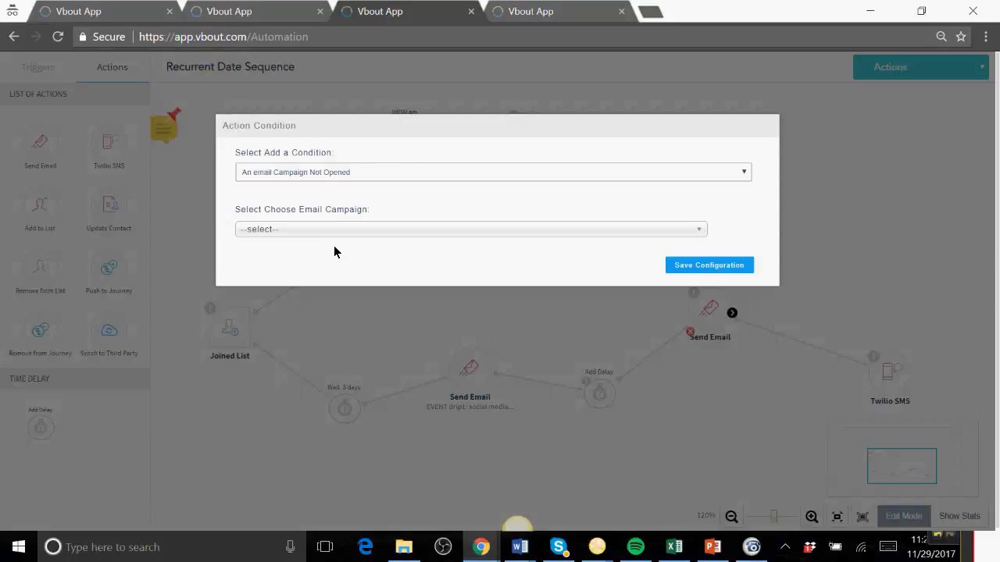
{"action": "left_click", "coordinate": [383, 229]}
{"action": "left_click", "coordinate": [440, 291]}
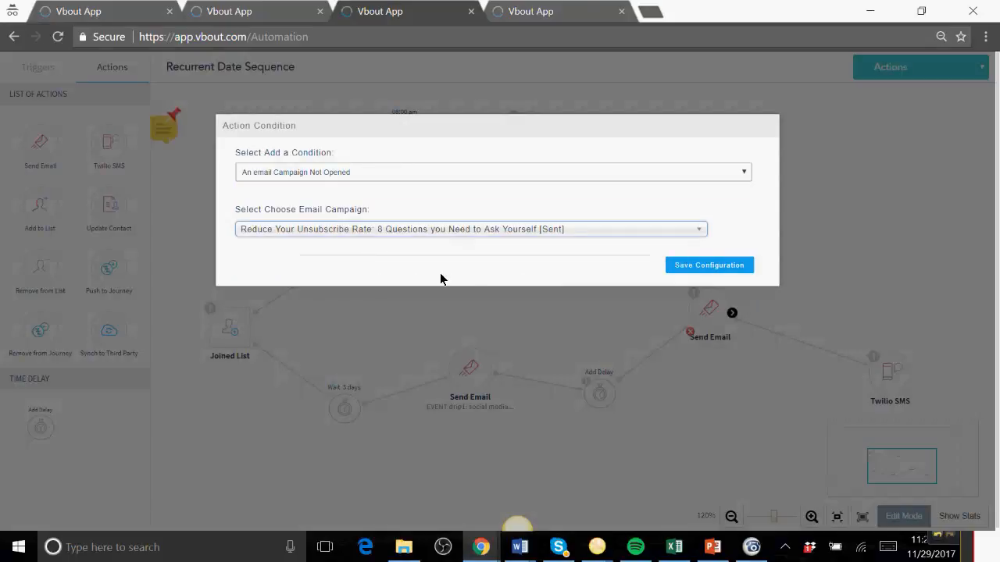
{"action": "left_click", "coordinate": [707, 266]}
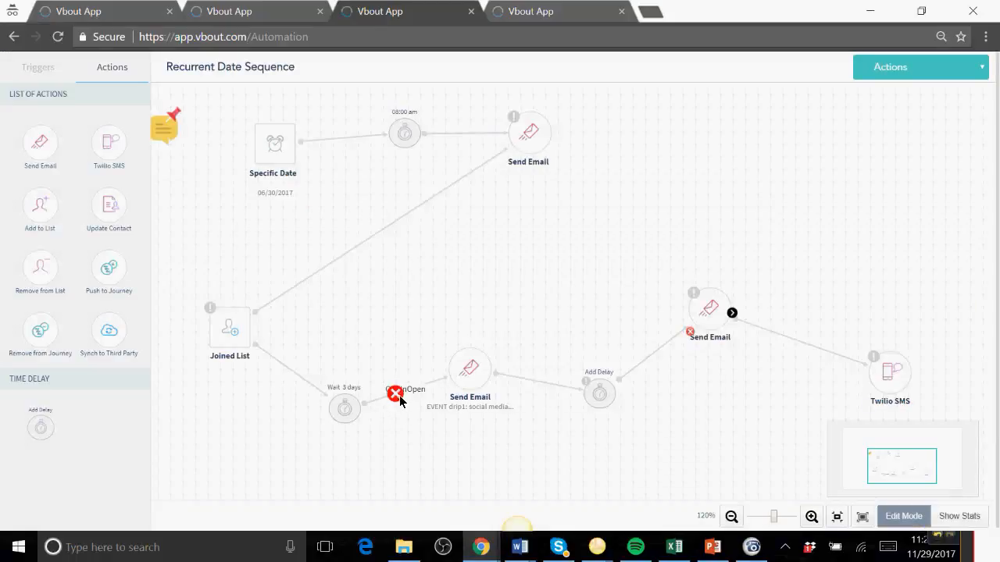
Shift the EVENT drip1 Send Email, the unconfigured delay, the final Send Email and the Twilio SMS action further right on the canvas
{"action": "left_click_drag", "start_coordinate": [464, 378], "coordinate": [480, 378]}
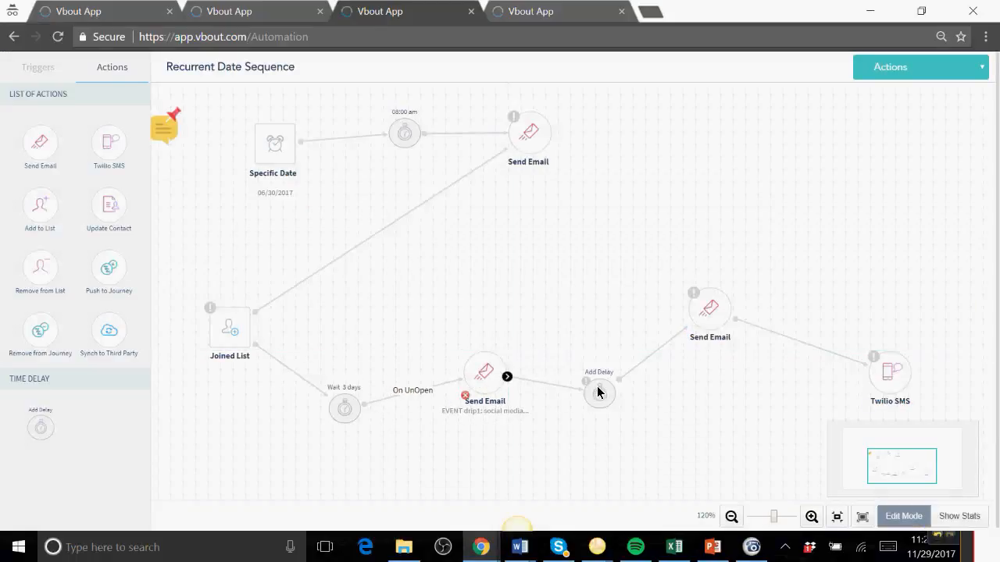
{"action": "left_click_drag", "start_coordinate": [599, 393], "coordinate": [628, 392]}
{"action": "left_click_drag", "start_coordinate": [718, 310], "coordinate": [748, 329]}
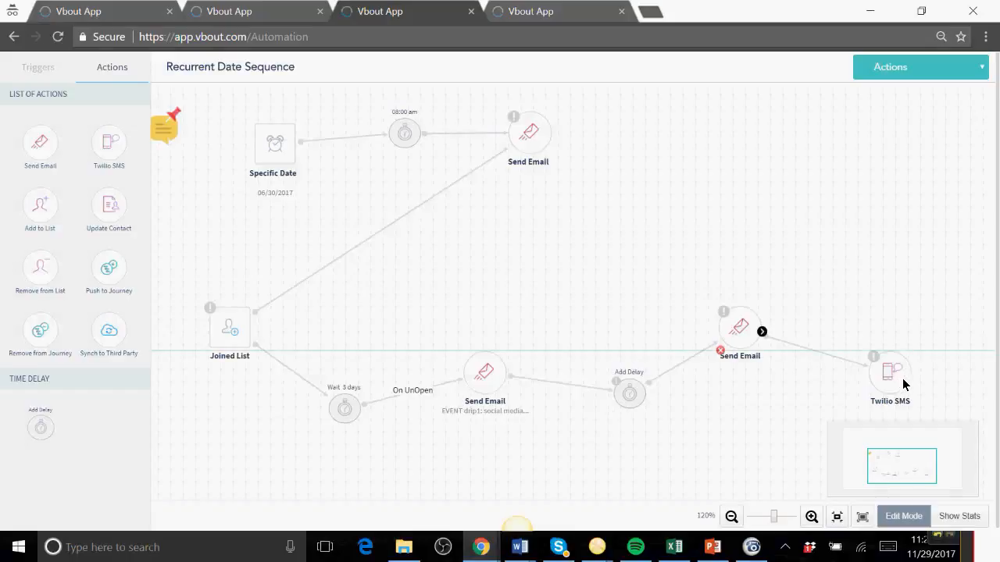
{"action": "left_click_drag", "start_coordinate": [898, 369], "coordinate": [914, 369]}
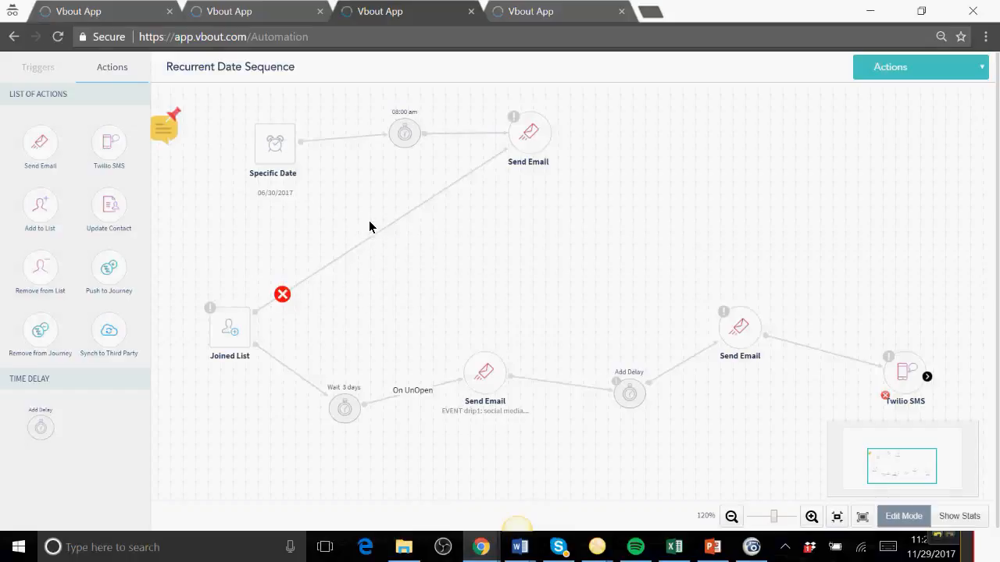
Tidy the canvas by moving the Joined List trigger, the sticky note, the 08:00 am delay and the upper Send Email slightly right or down
{"action": "left_click_drag", "start_coordinate": [245, 328], "coordinate": [267, 354]}
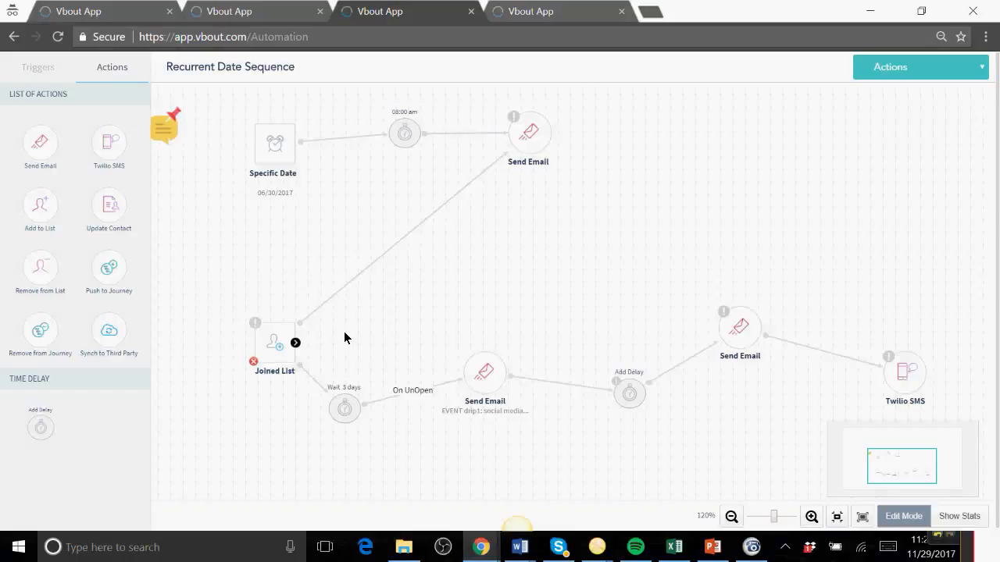
{"action": "left_click_drag", "start_coordinate": [177, 130], "coordinate": [217, 141]}
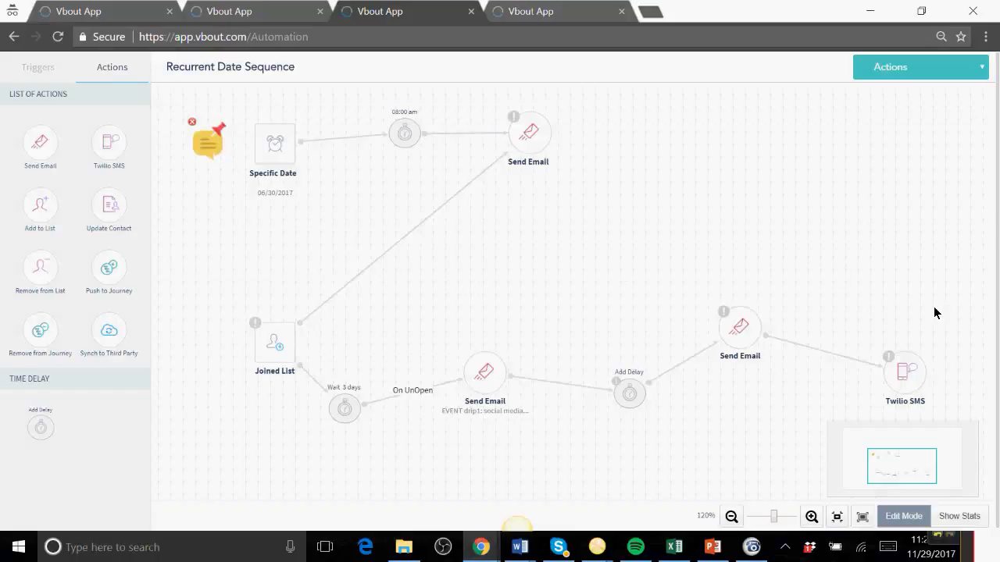
{"action": "mouse_move", "coordinate": [536, 381]}
{"action": "left_click_drag", "start_coordinate": [394, 133], "coordinate": [392, 143]}
{"action": "left_click_drag", "start_coordinate": [512, 135], "coordinate": [523, 157]}
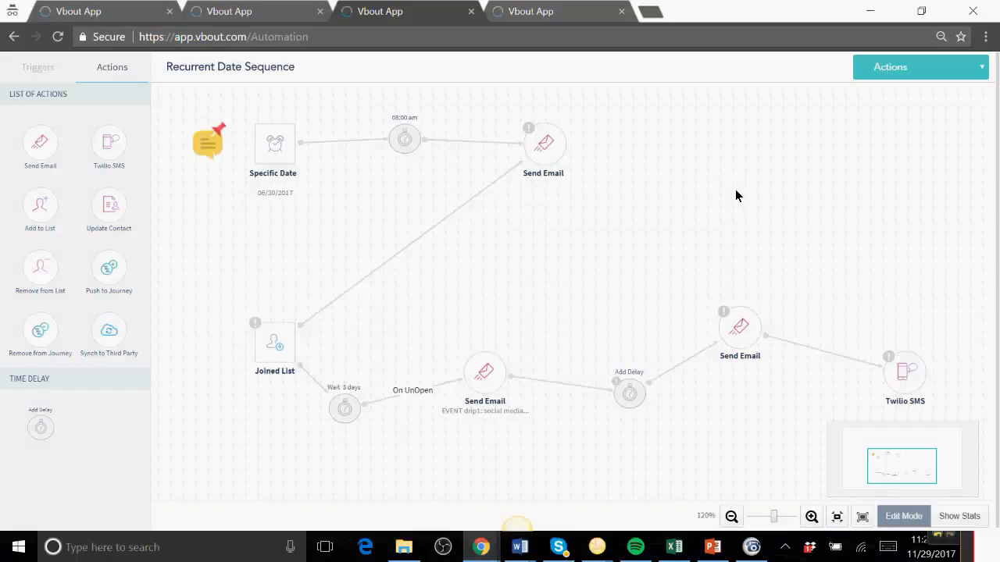
View the All Contacts page with its import and export options closed, then highlight the INFORMATION ARCHITECTURE headline on Landing Page 23
{"action": "left_click", "coordinate": [515, 11]}
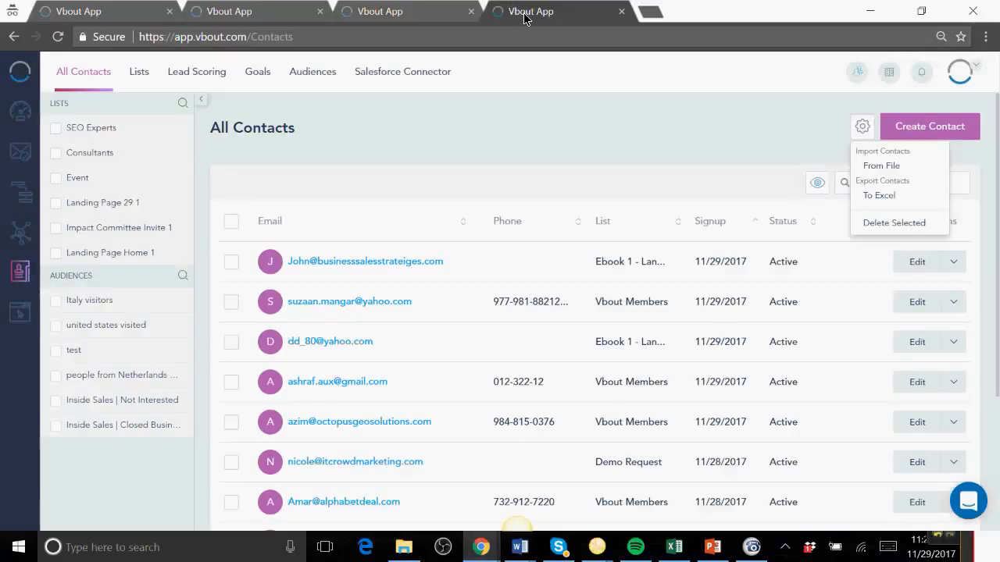
{"action": "left_click", "coordinate": [627, 114]}
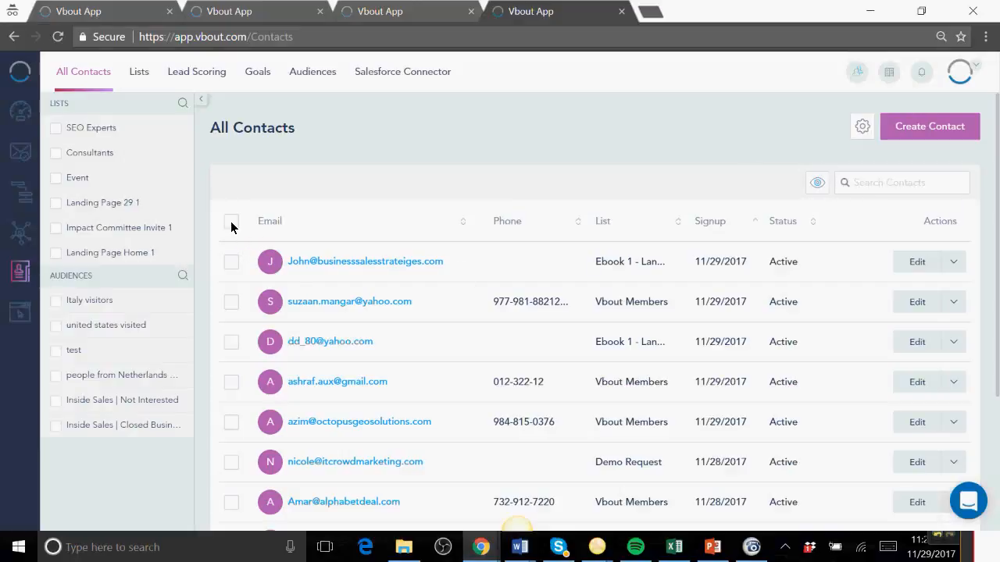
{"action": "left_click", "coordinate": [159, 10]}
{"action": "left_click", "coordinate": [242, 12]}
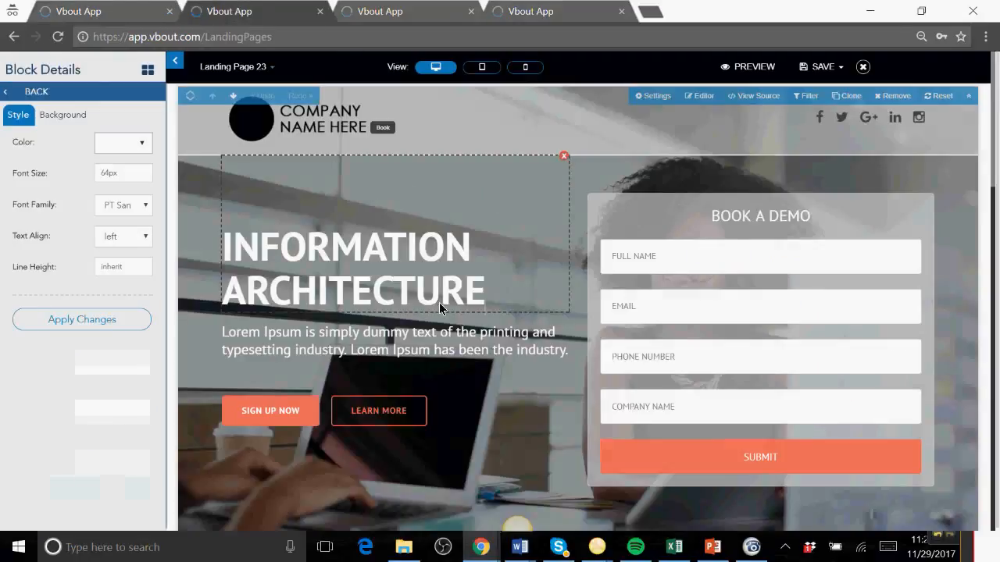
{"action": "left_click_drag", "start_coordinate": [493, 293], "coordinate": [227, 265]}
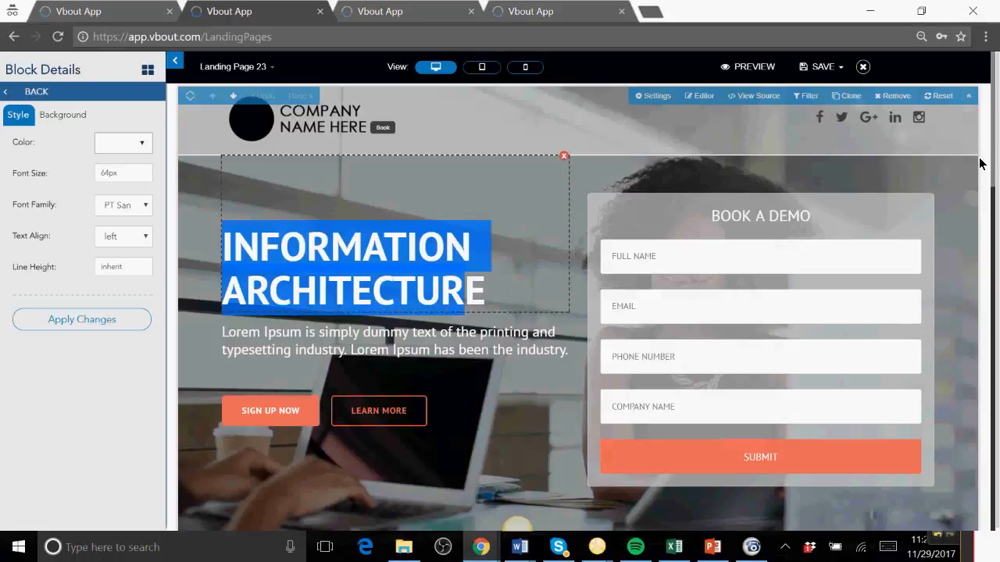
Glance at the Recurrent Date Sequence workflow, then highlight the BOOK A DEMO form heading on Landing Page 23
{"action": "left_click", "coordinate": [426, 16]}
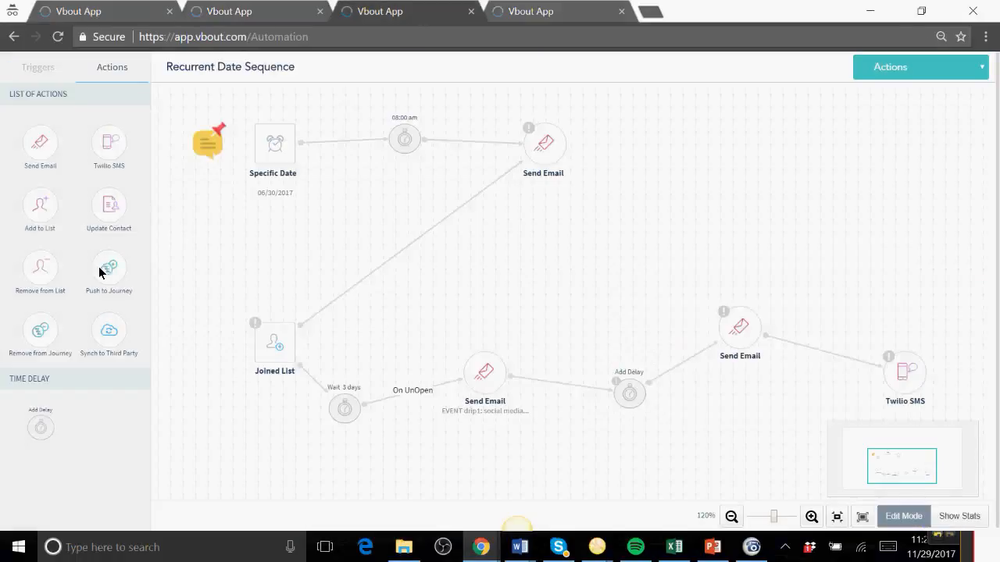
{"action": "left_click", "coordinate": [260, 17]}
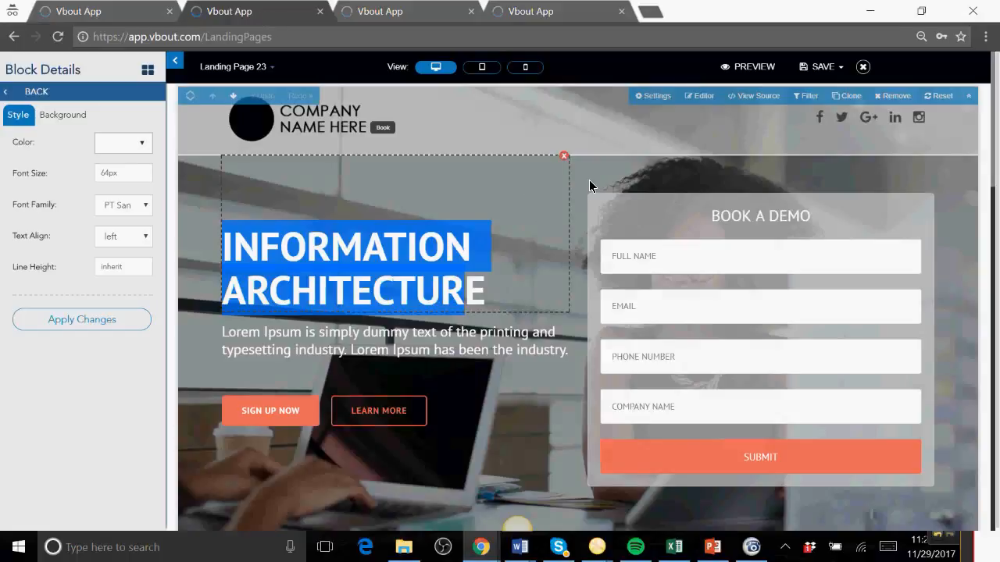
{"action": "left_click_drag", "start_coordinate": [648, 216], "coordinate": [864, 227]}
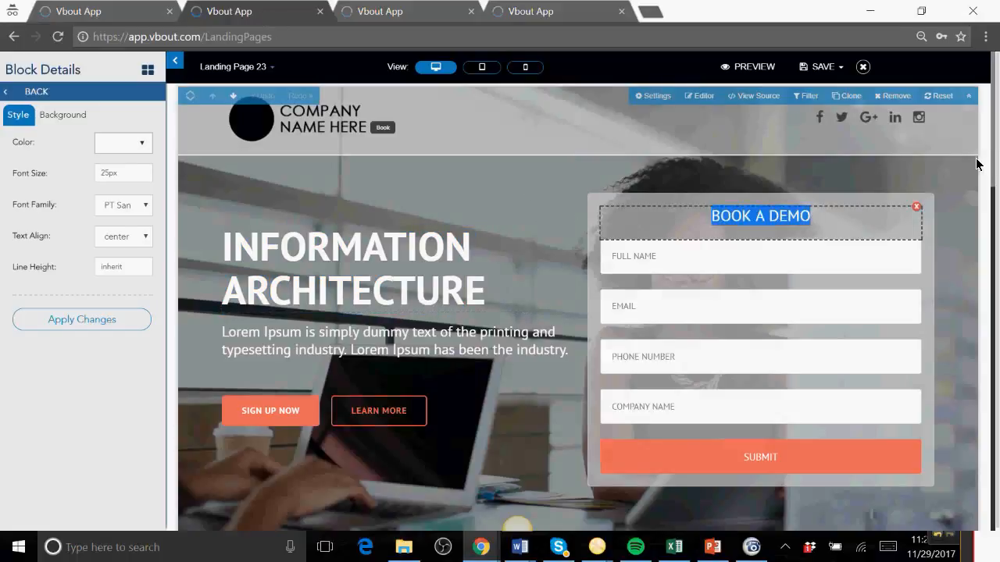
{"action": "left_click_drag", "start_coordinate": [993, 151], "coordinate": [988, 117]}
Return to the Recurrent Date Sequence workflow and move the upper Send Email down and to the right
{"action": "left_click", "coordinate": [397, 10]}
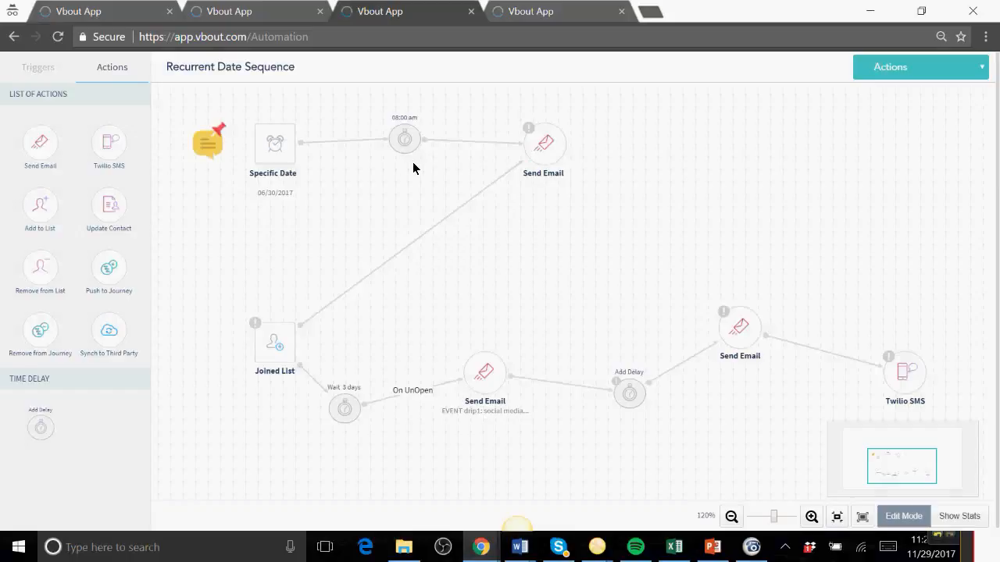
{"action": "left_click_drag", "start_coordinate": [539, 150], "coordinate": [633, 210]}
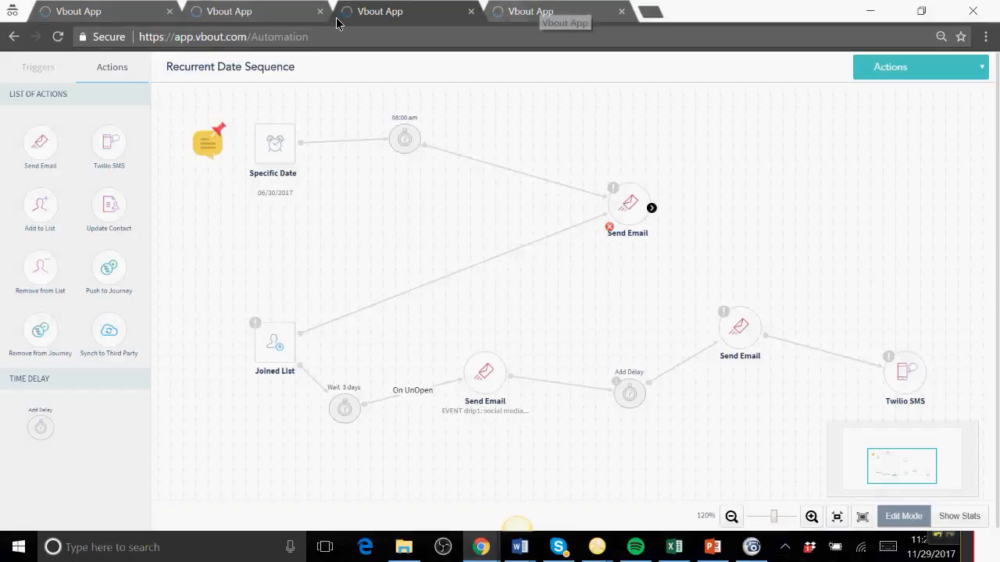
Go to the social streams, look over the What is Social Inbox? help article, and close it to return to the streams
{"action": "left_click", "coordinate": [247, 9]}
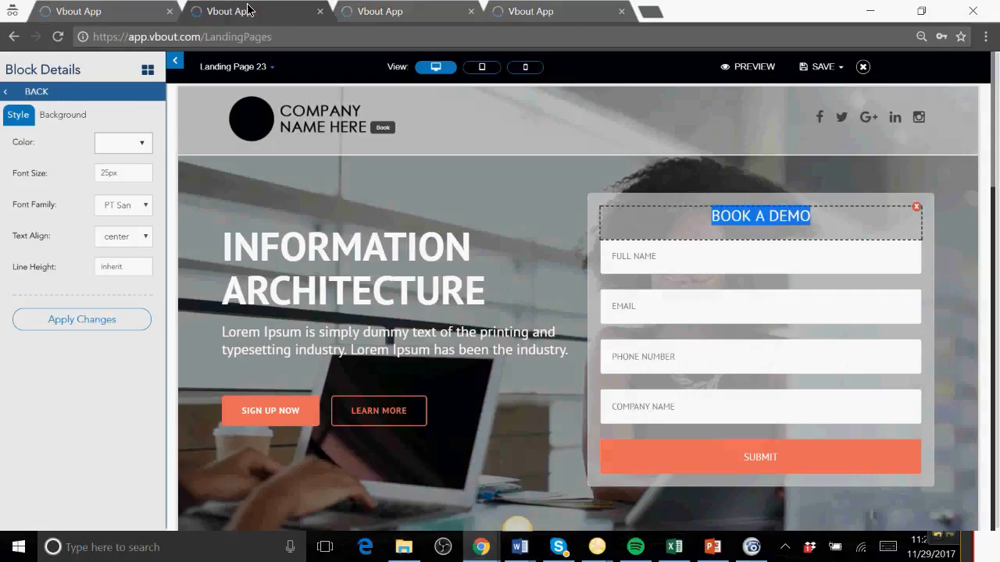
{"action": "left_click", "coordinate": [130, 21]}
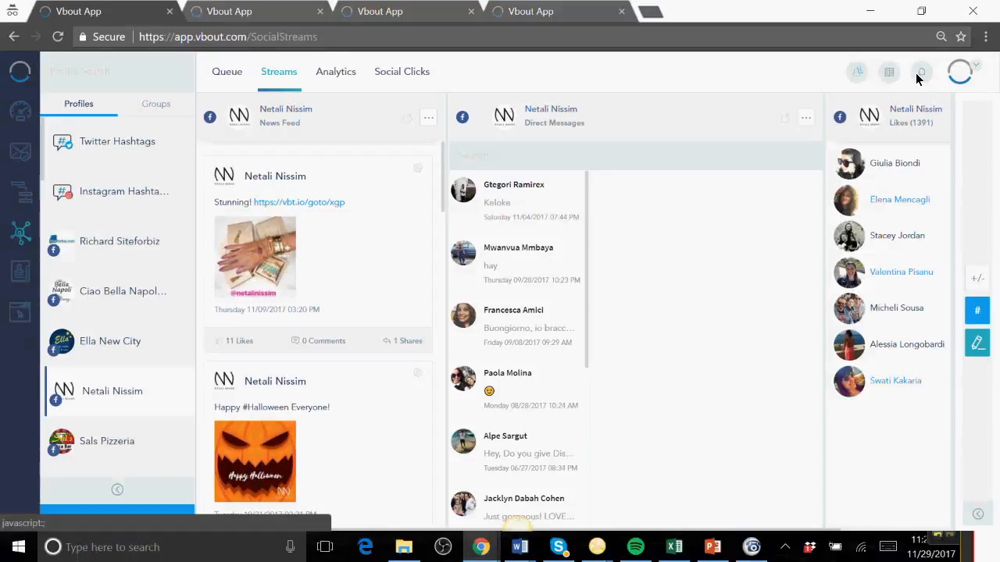
{"action": "left_click", "coordinate": [888, 78]}
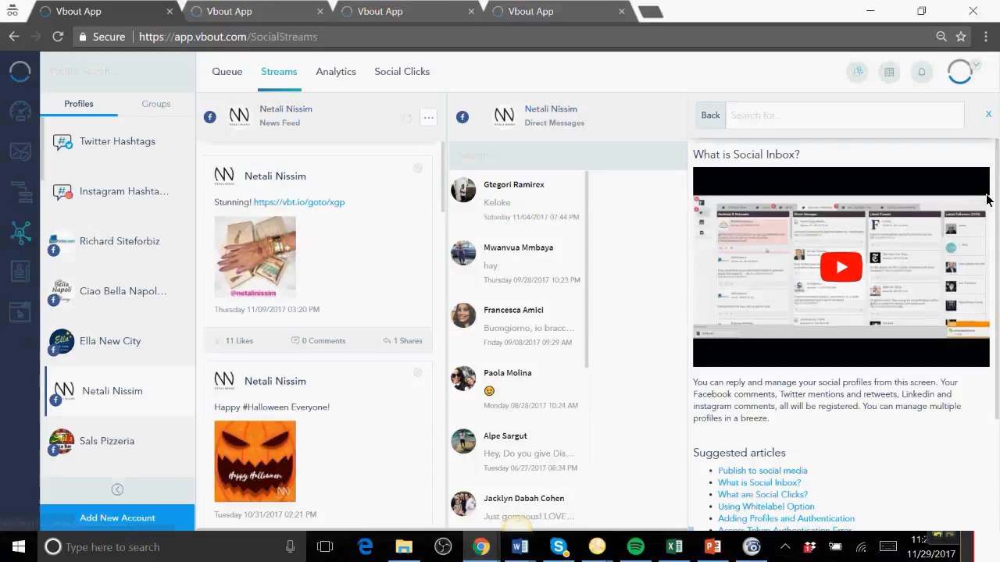
{"action": "left_click_drag", "start_coordinate": [996, 155], "coordinate": [985, 71]}
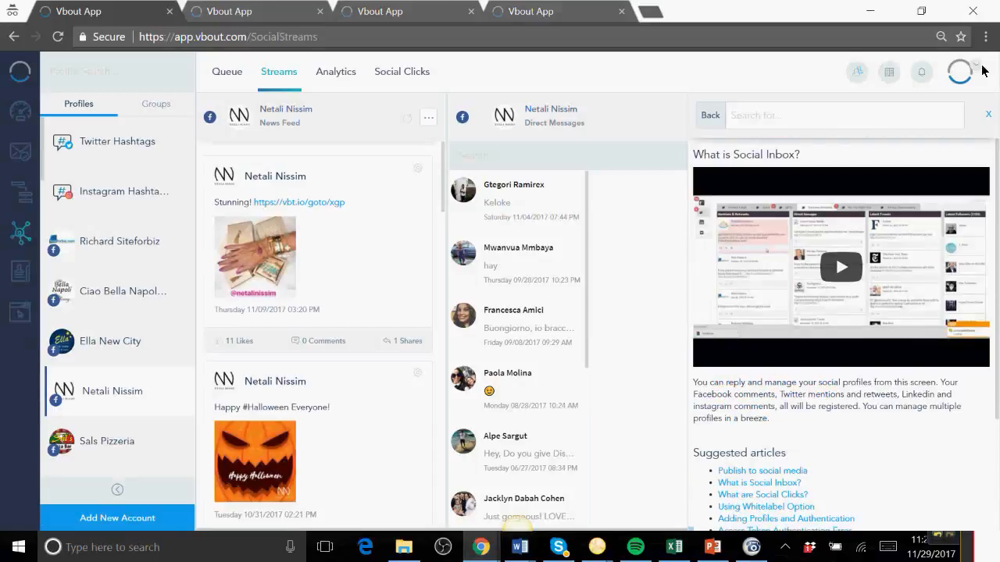
{"action": "left_click", "coordinate": [989, 115]}
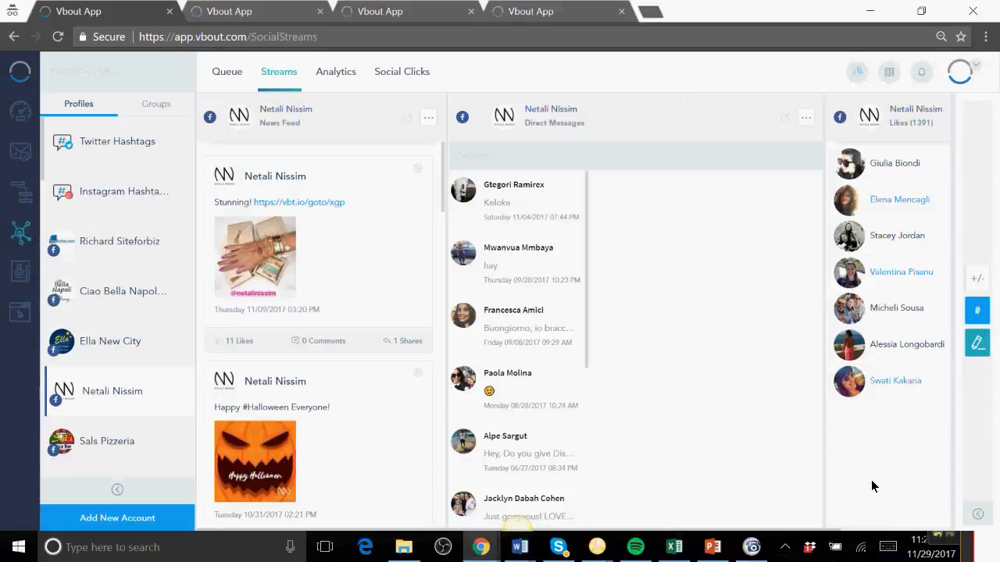
{"action": "left_click_drag", "start_coordinate": [587, 354], "coordinate": [590, 277]}
Open vbout.com in a new browser tab and go to its blog
{"action": "left_click", "coordinate": [650, 12]}
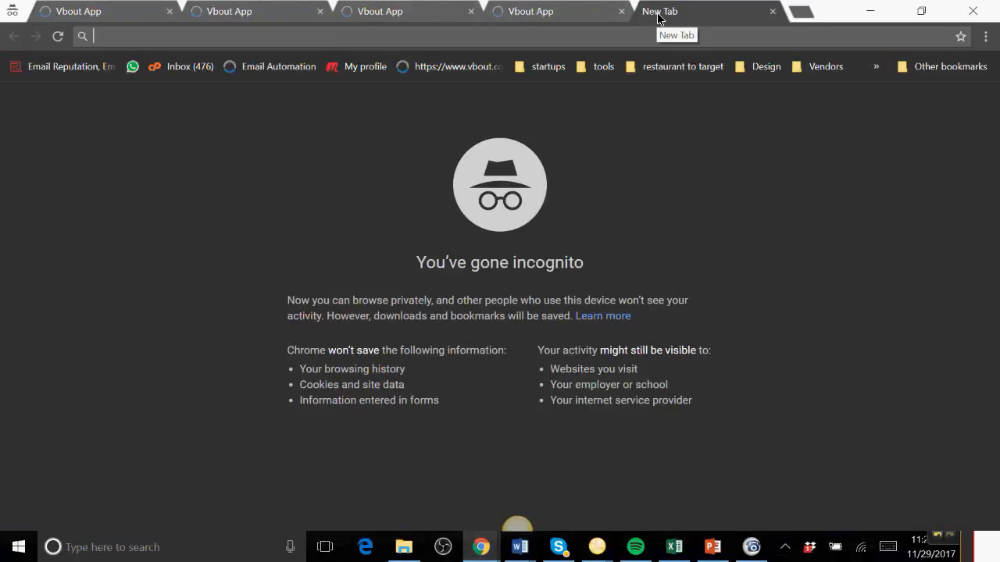
{"action": "type", "text": "blo"}
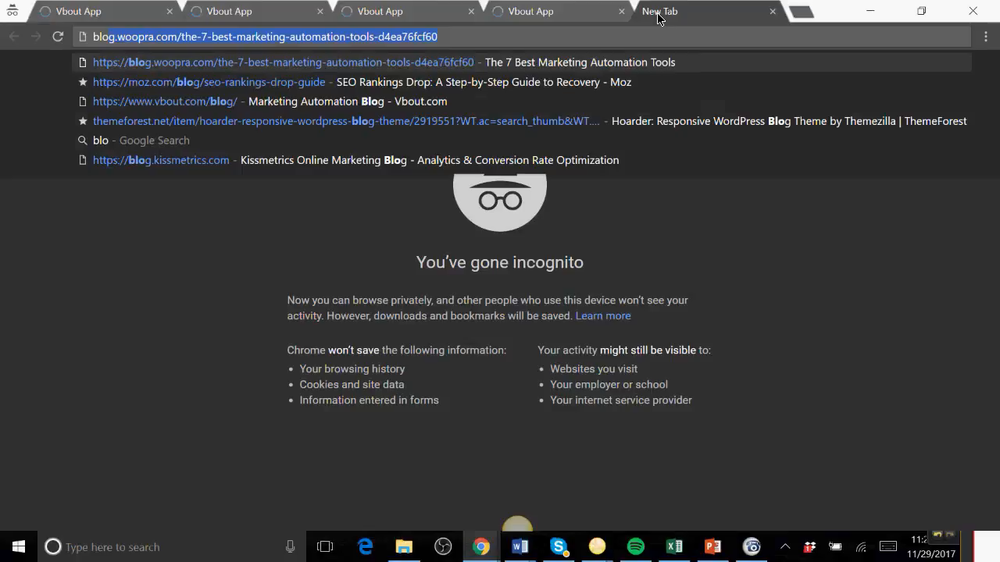
{"action": "key", "text": "ctrl+a"}
{"action": "type", "text": "vbout"}
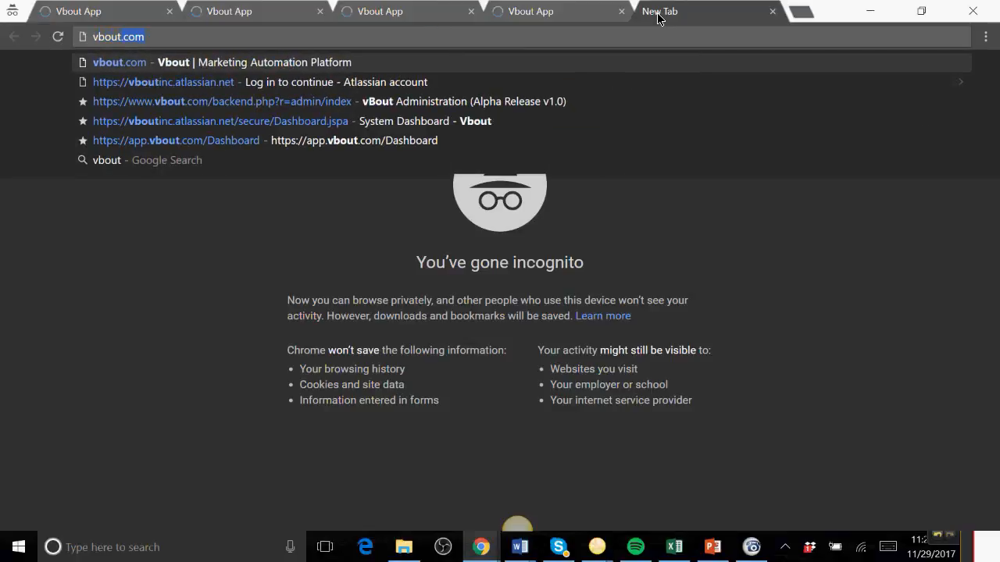
{"action": "key", "text": "Return"}
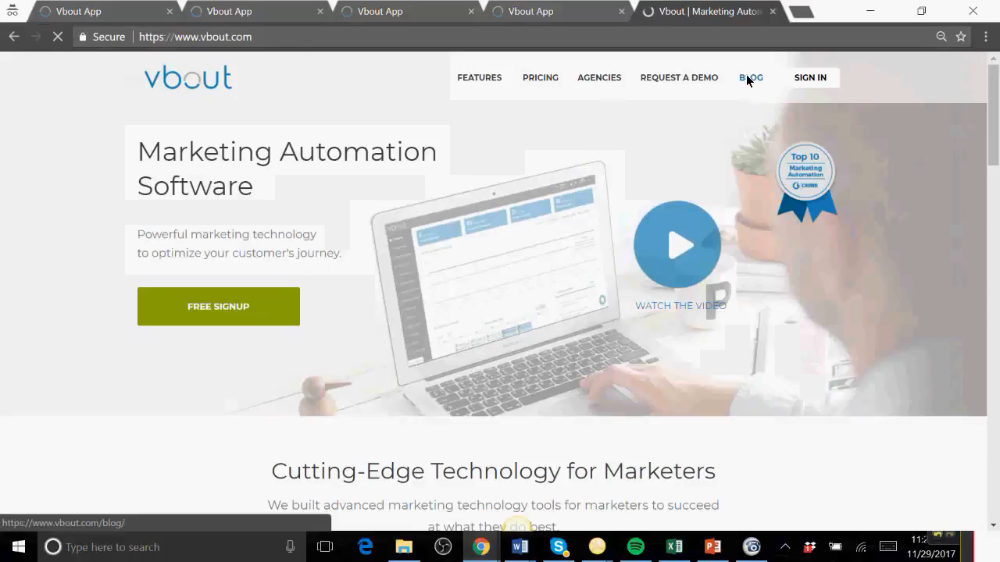
{"action": "left_click", "coordinate": [746, 78]}
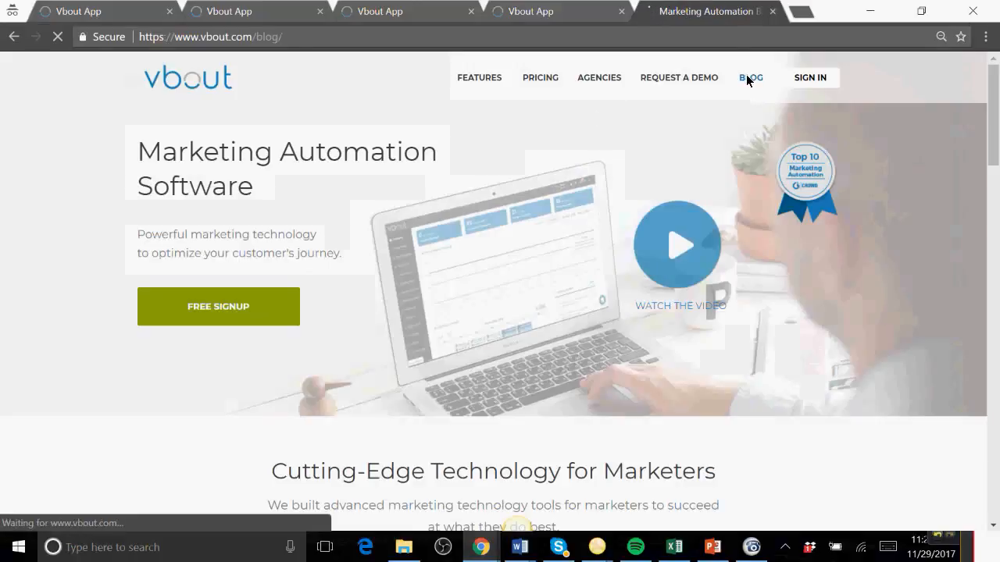
Browse the blog's posts, load more articles, and look through the additional ones
{"action": "left_click_drag", "start_coordinate": [995, 85], "coordinate": [998, 121]}
{"action": "left_click_drag", "start_coordinate": [435, 214], "coordinate": [313, 185]}
{"action": "left_click_drag", "start_coordinate": [993, 184], "coordinate": [963, 406]}
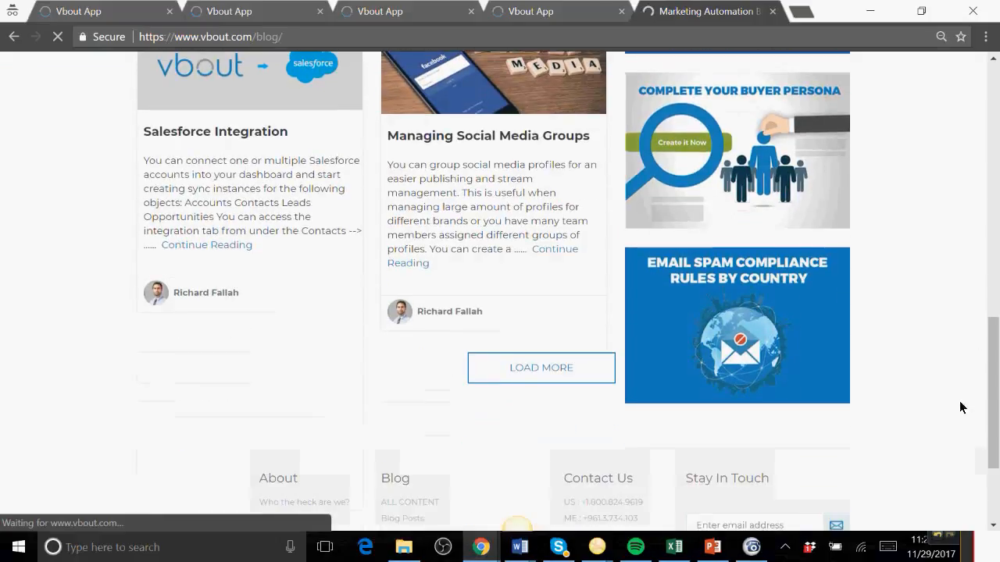
{"action": "left_click", "coordinate": [540, 386]}
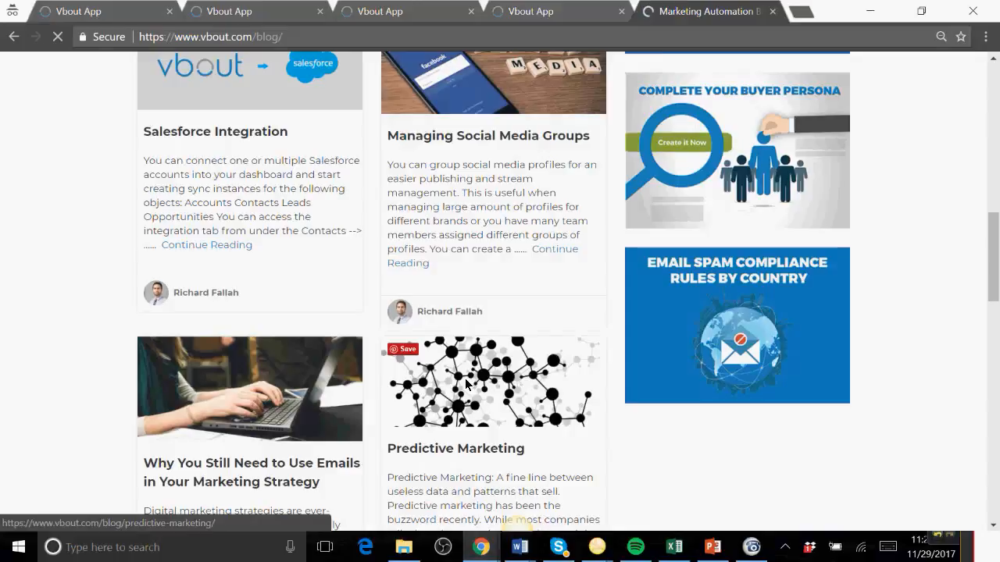
{"action": "left_click_drag", "start_coordinate": [992, 234], "coordinate": [985, 360]}
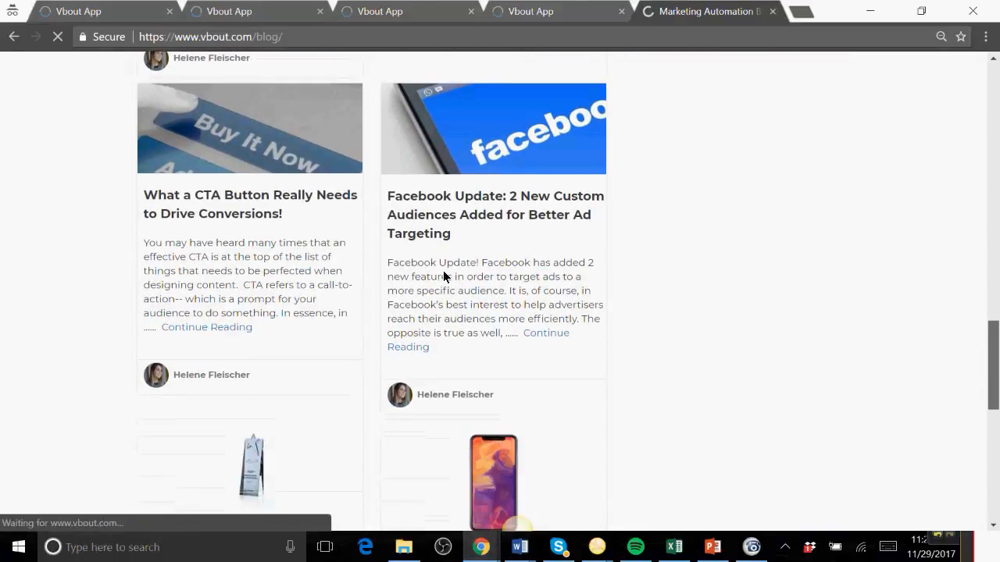
Open the Predictive Marketing blog article and look through its introduction and embedded presentation
{"action": "double_click", "coordinate": [155, 206]}
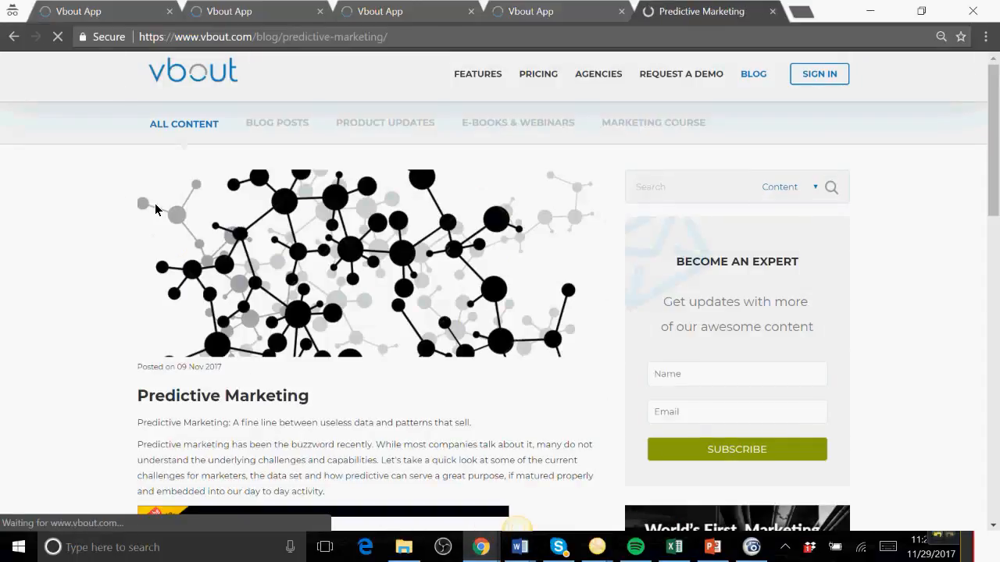
{"action": "left_click_drag", "start_coordinate": [991, 126], "coordinate": [988, 247]}
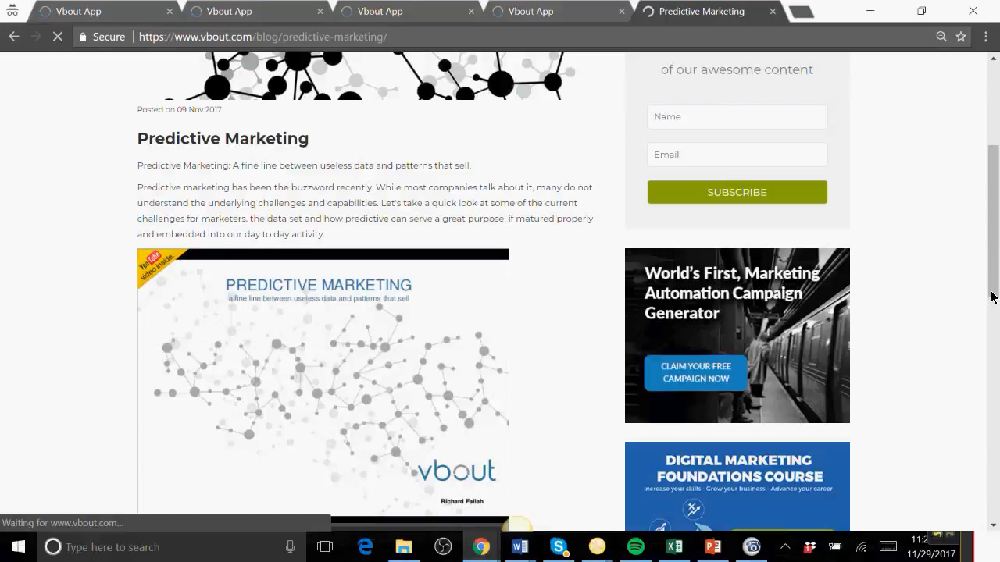
Open the buyer persona tool promoted beside the blog article, look over its Persona Builder page, and close it
{"action": "scroll", "coordinate": [742, 459], "scroll_direction": "down", "scroll_amount": 4}
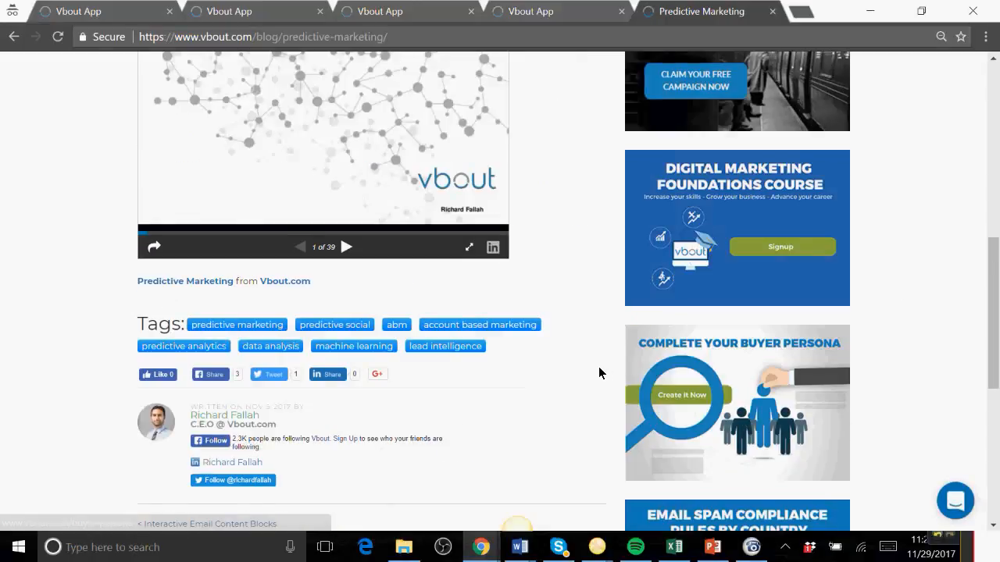
{"action": "left_click", "coordinate": [708, 380]}
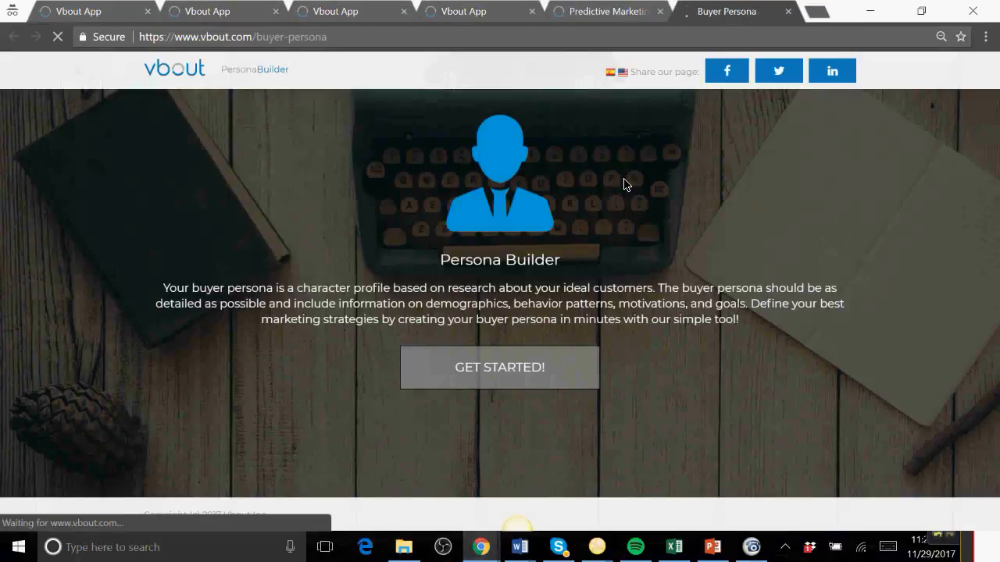
{"action": "left_click", "coordinate": [789, 12]}
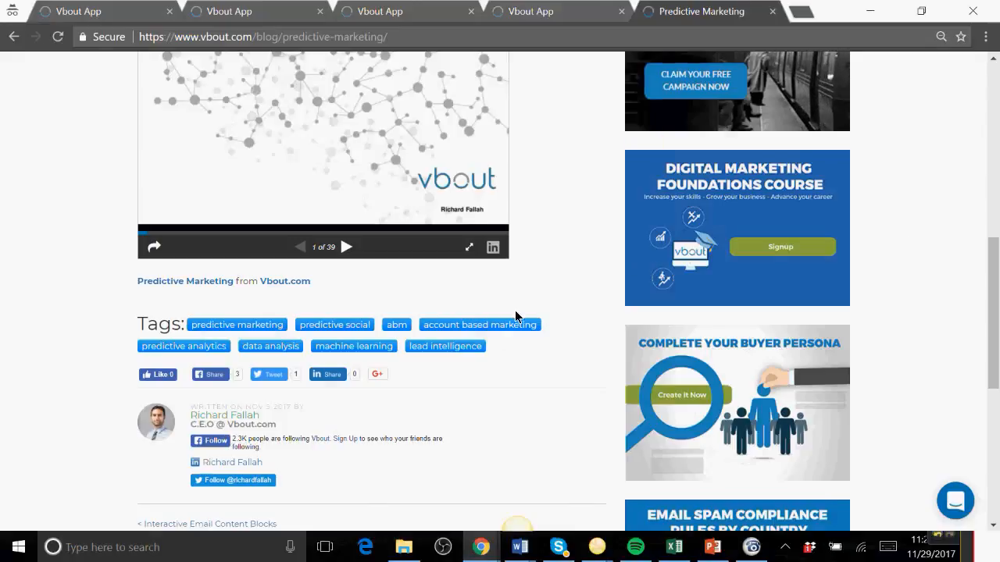
Look back over the Predictive Marketing article's embedded presentation and introduction, ending at the beginning of the article
{"action": "scroll", "coordinate": [554, 206], "scroll_direction": "up", "scroll_amount": 3}
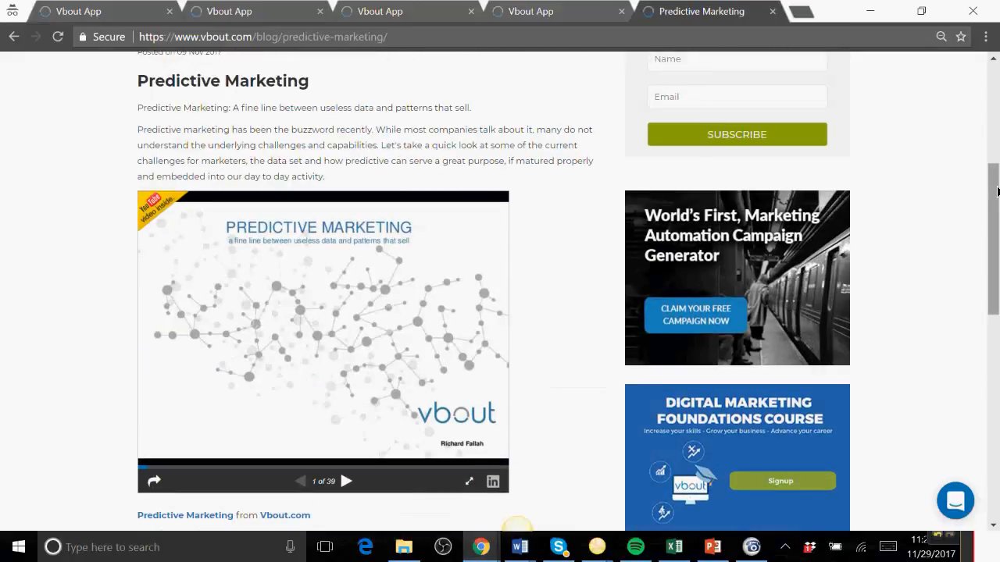
{"action": "scroll", "coordinate": [997, 191], "scroll_direction": "up", "scroll_amount": 1}
{"action": "scroll", "coordinate": [997, 192], "scroll_direction": "up", "scroll_amount": 2}
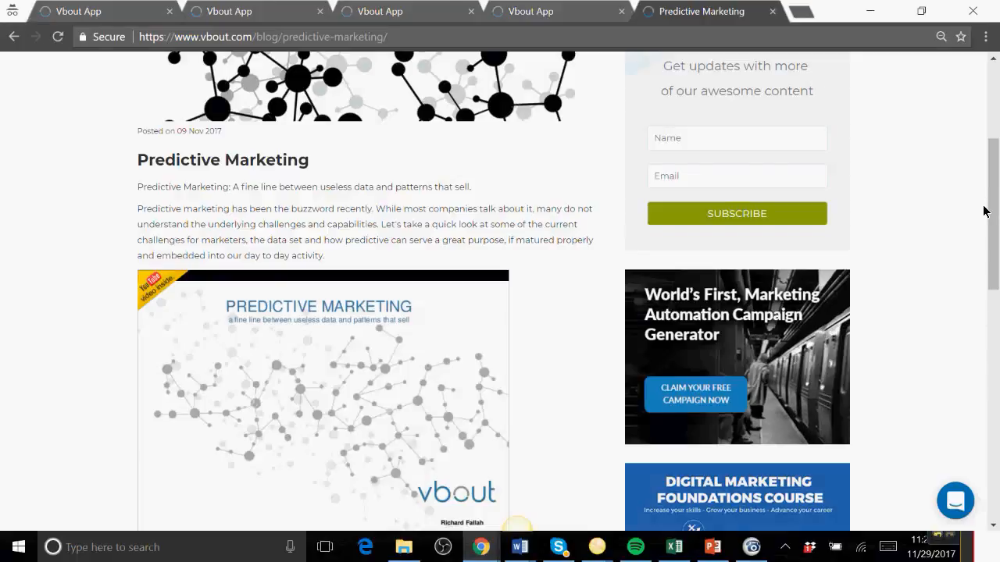
{"action": "left_click_drag", "start_coordinate": [992, 203], "coordinate": [982, 235]}
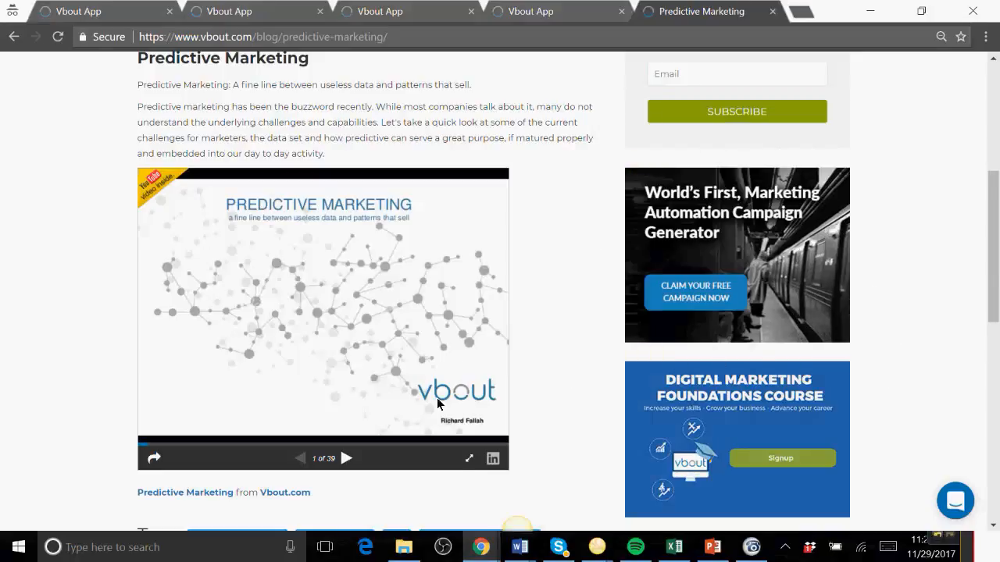
{"action": "left_click", "coordinate": [355, 458]}
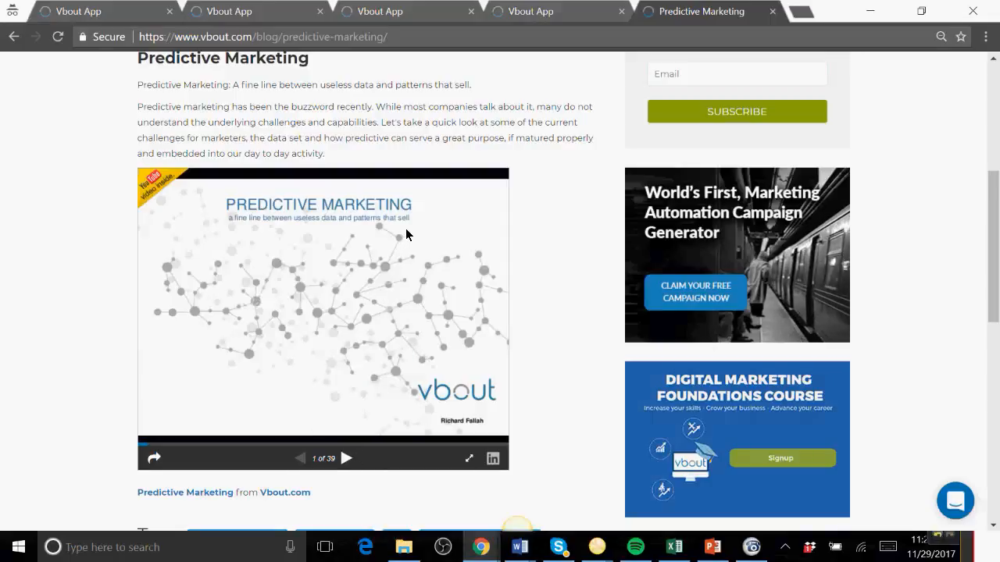
{"action": "scroll", "coordinate": [428, 198], "scroll_direction": "up", "scroll_amount": 1}
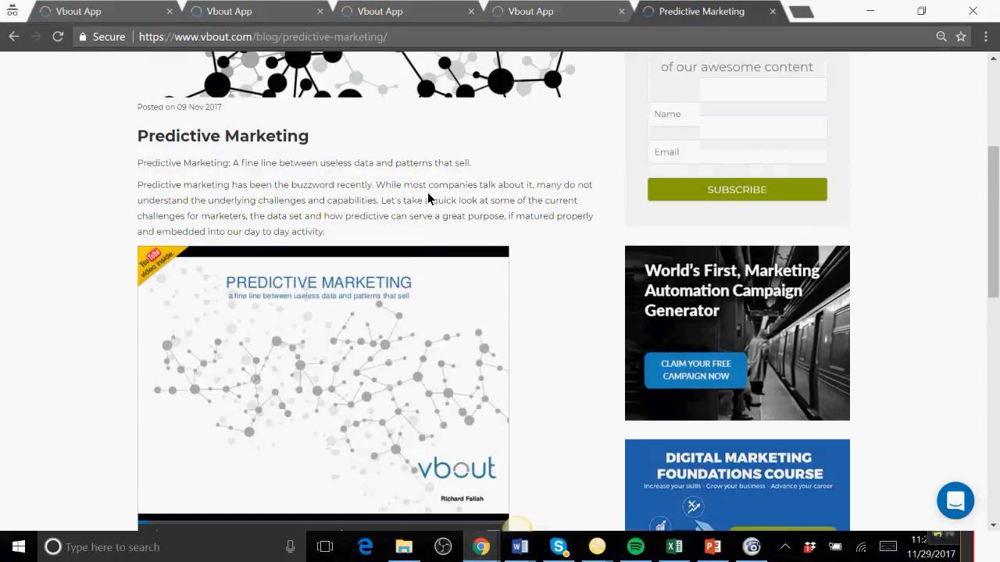
{"action": "scroll", "coordinate": [428, 198], "scroll_direction": "up", "scroll_amount": 3}
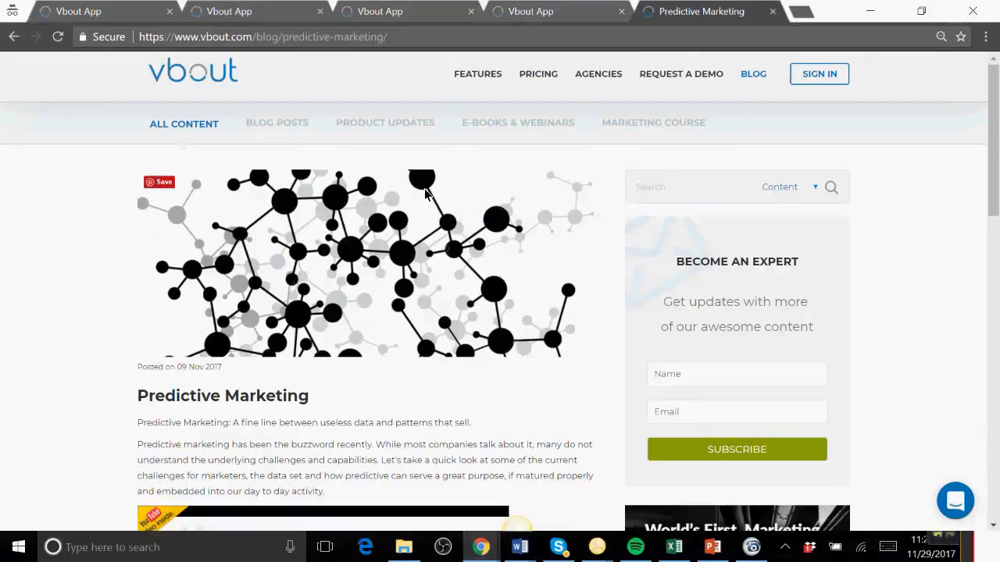
Revisit the Landing Page 23 editor and the Recurrent Date Sequence automation workflow
{"action": "left_click", "coordinate": [279, 13]}
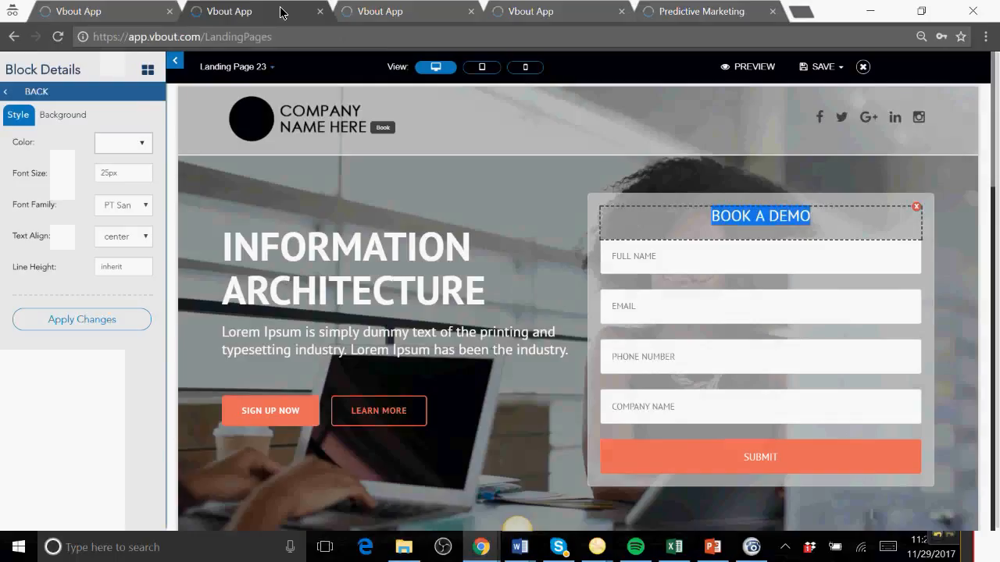
{"action": "left_click", "coordinate": [401, 11]}
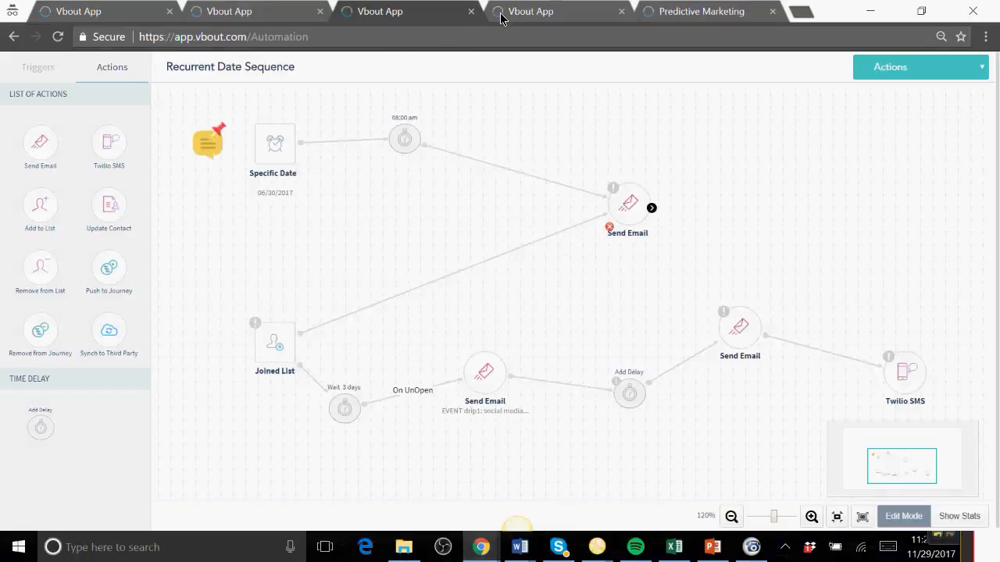
{"action": "left_click", "coordinate": [520, 36]}
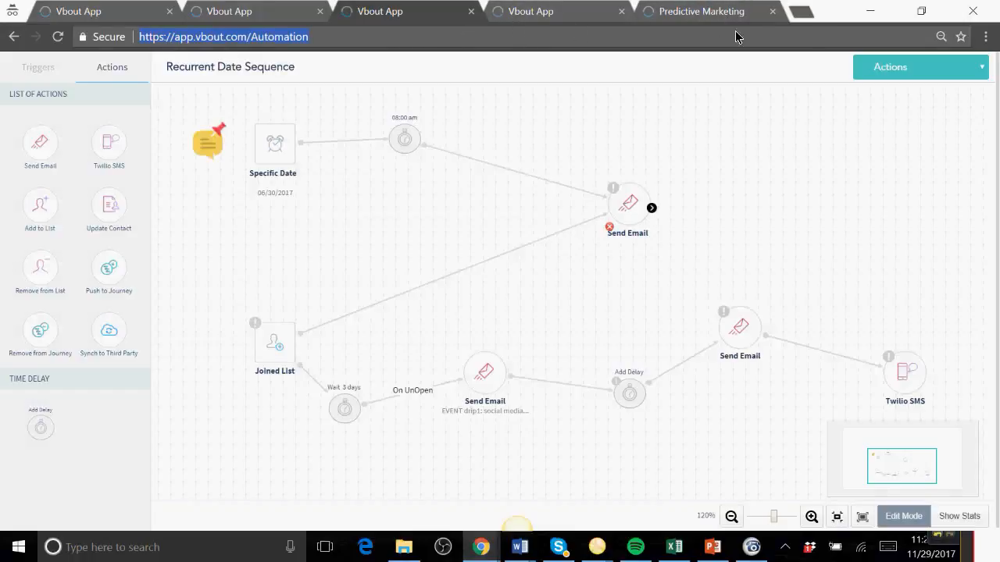
Open G2 Crowd's Top 10 Marketing Automation Software for Small Business page in a new browser tab and highlight the number of products compared
{"action": "left_click", "coordinate": [804, 19]}
{"action": "type", "text": "g"}
{"action": "key", "text": "Return"}
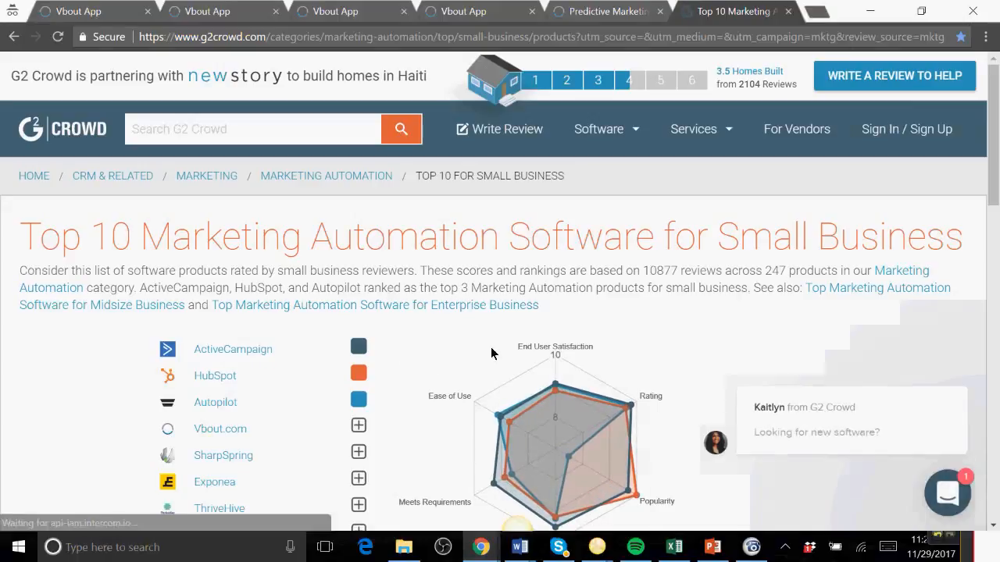
{"action": "left_click_drag", "start_coordinate": [787, 270], "coordinate": [765, 271]}
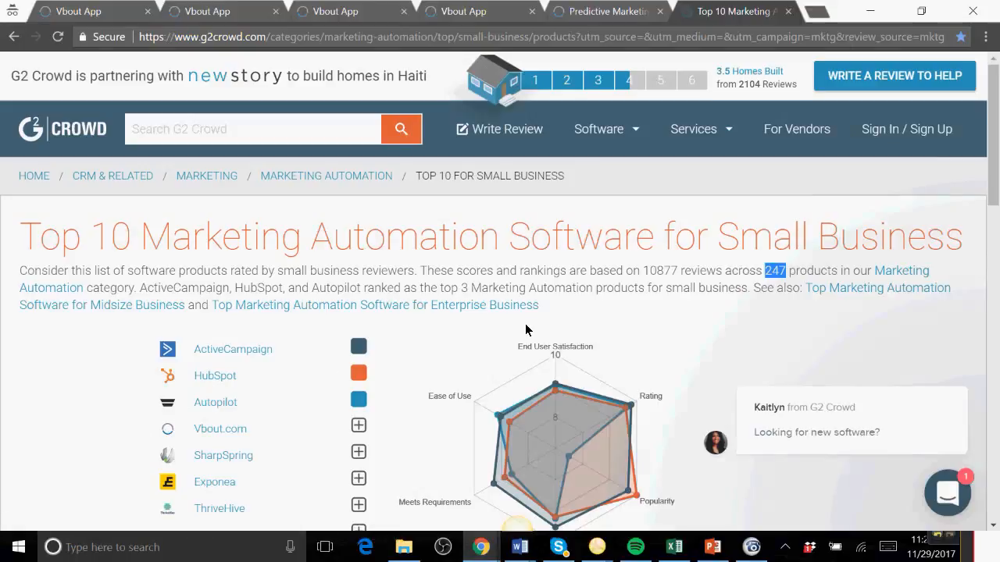
Return to Vbout's All Contacts page and switch to the other browser window showing the presenter's LinkedIn profile
{"action": "left_click", "coordinate": [439, 10]}
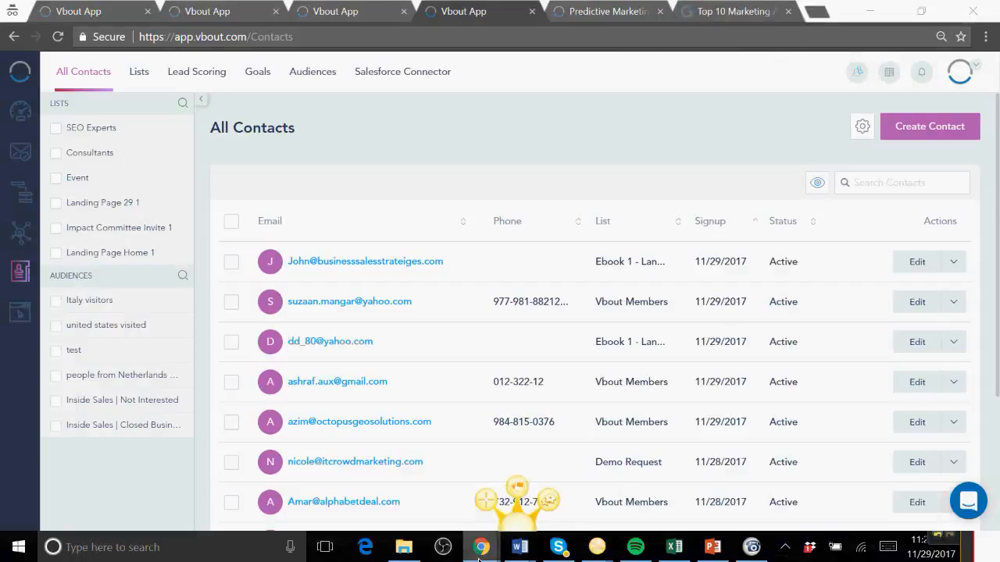
{"action": "mouse_move", "coordinate": [479, 558]}
{"action": "left_click", "coordinate": [397, 485]}
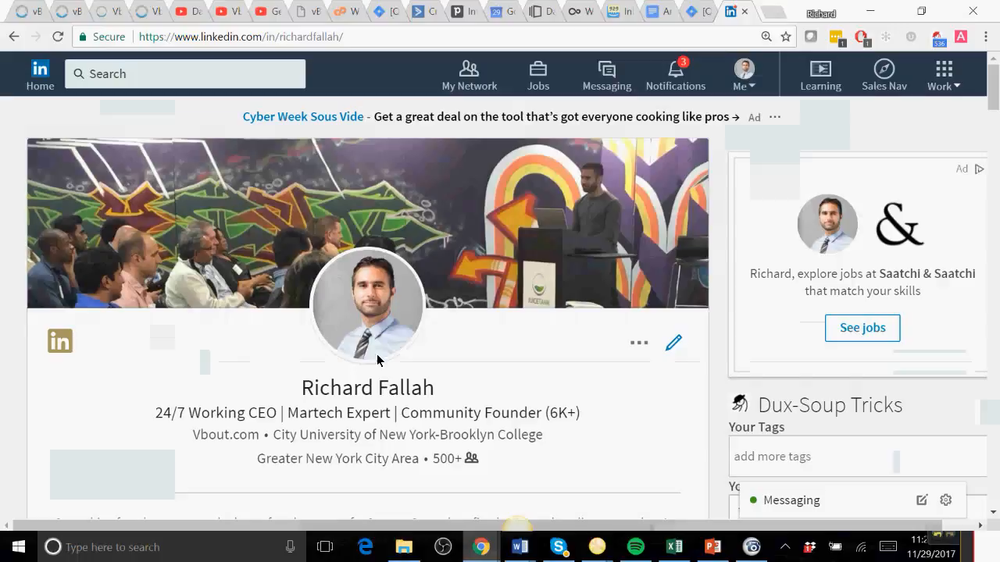